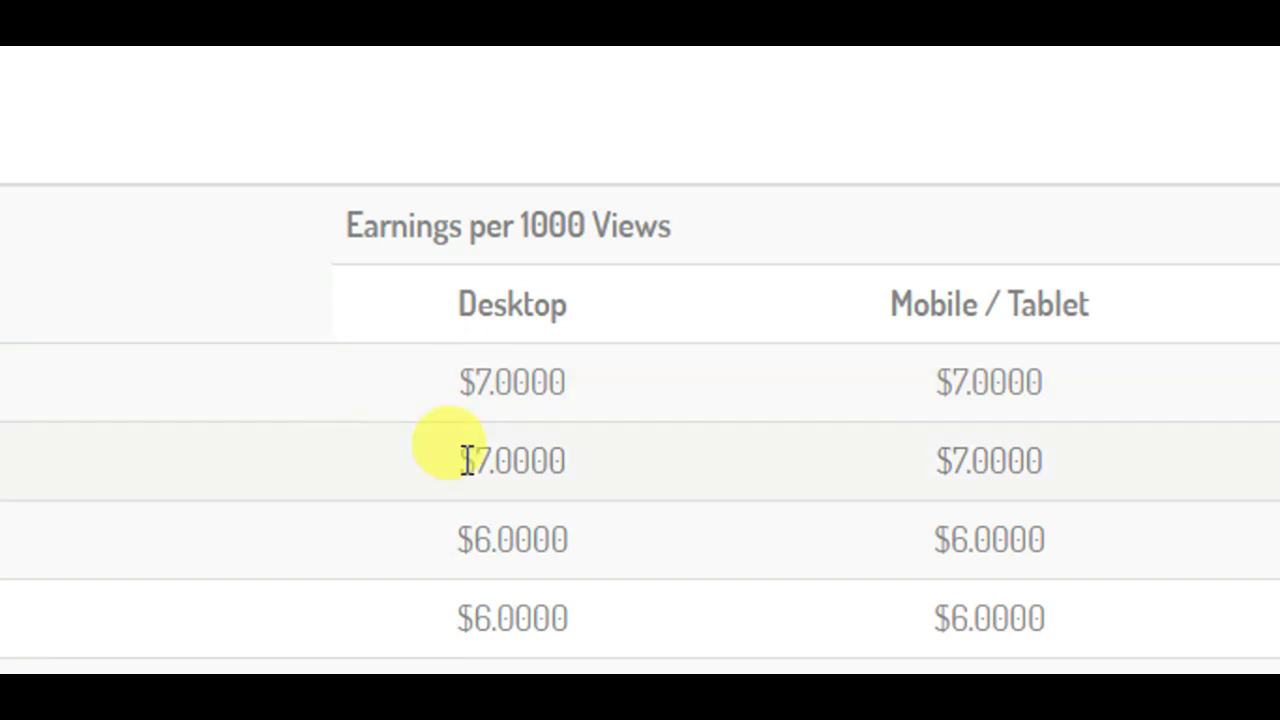
- Return from the payout rates table to the page header and open the free signup form
scroll(497, 560, down, 1)
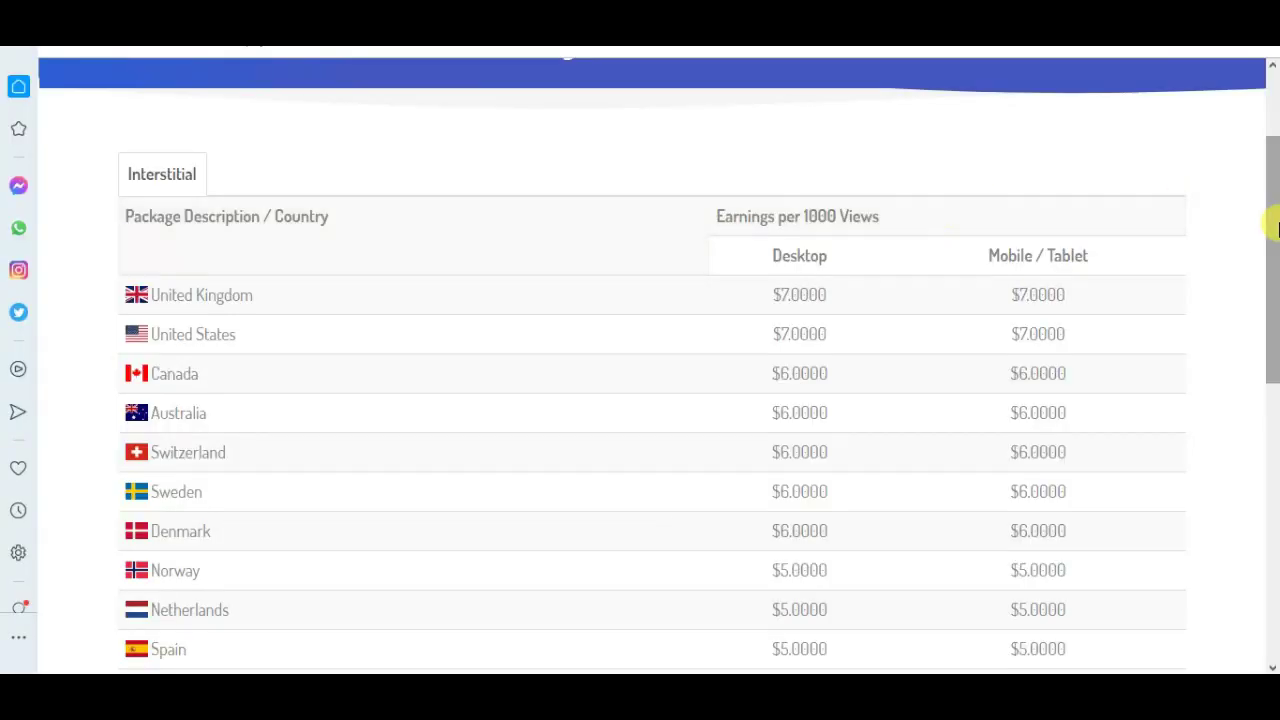
drag(1276, 228, 1276, 100)
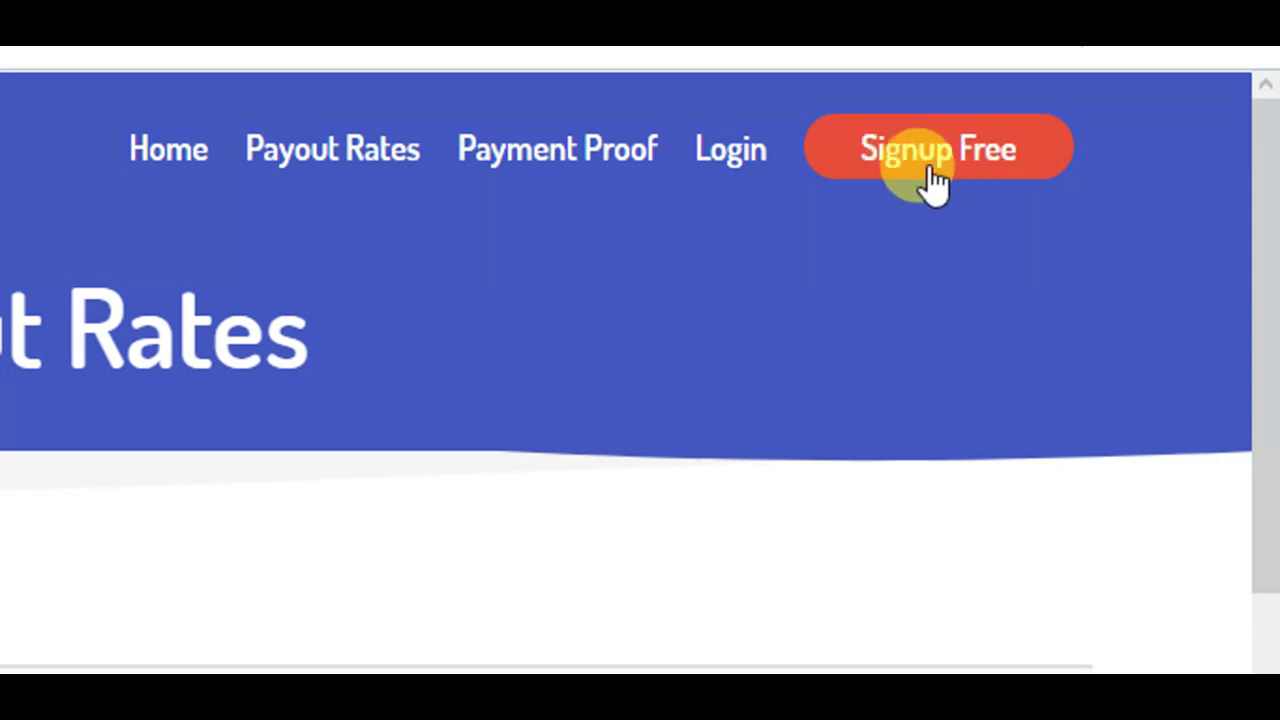
click(935, 148)
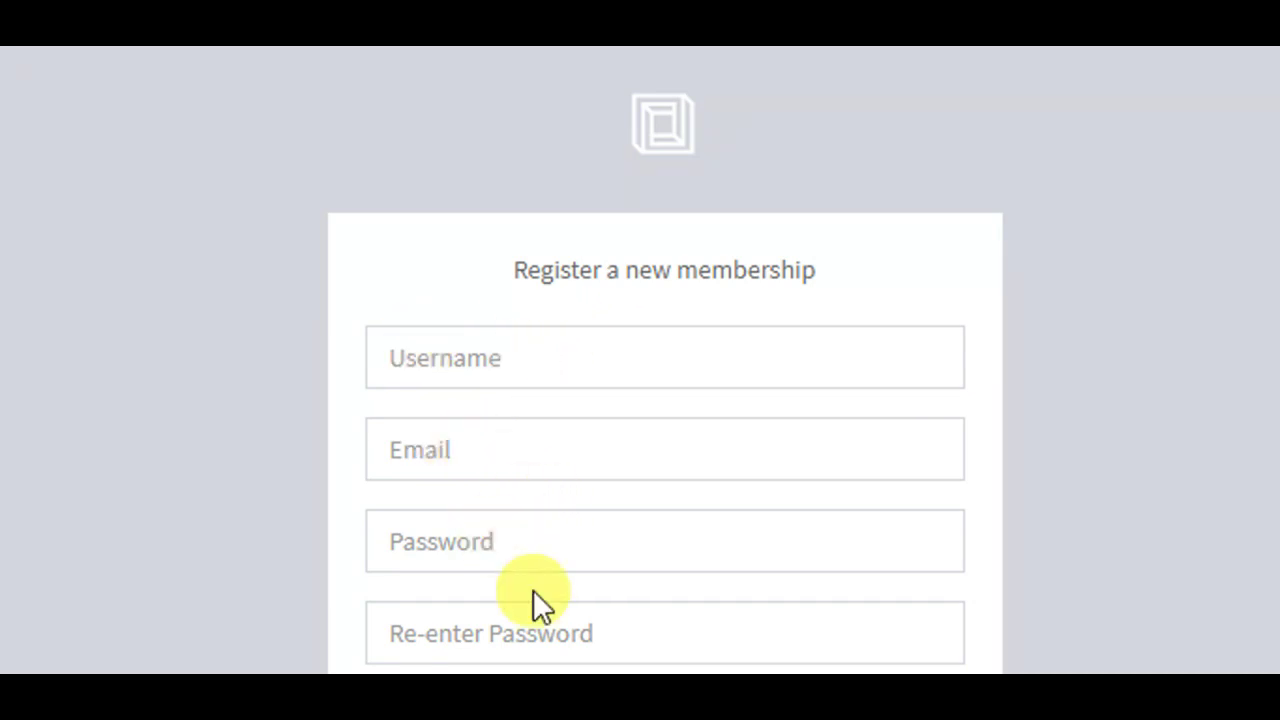
- Fill in the username and e-mail of the new membership form using the saved autofill suggestion
scroll(543, 606, down, 1)
scroll(600, 590, down, 1)
click(606, 545)
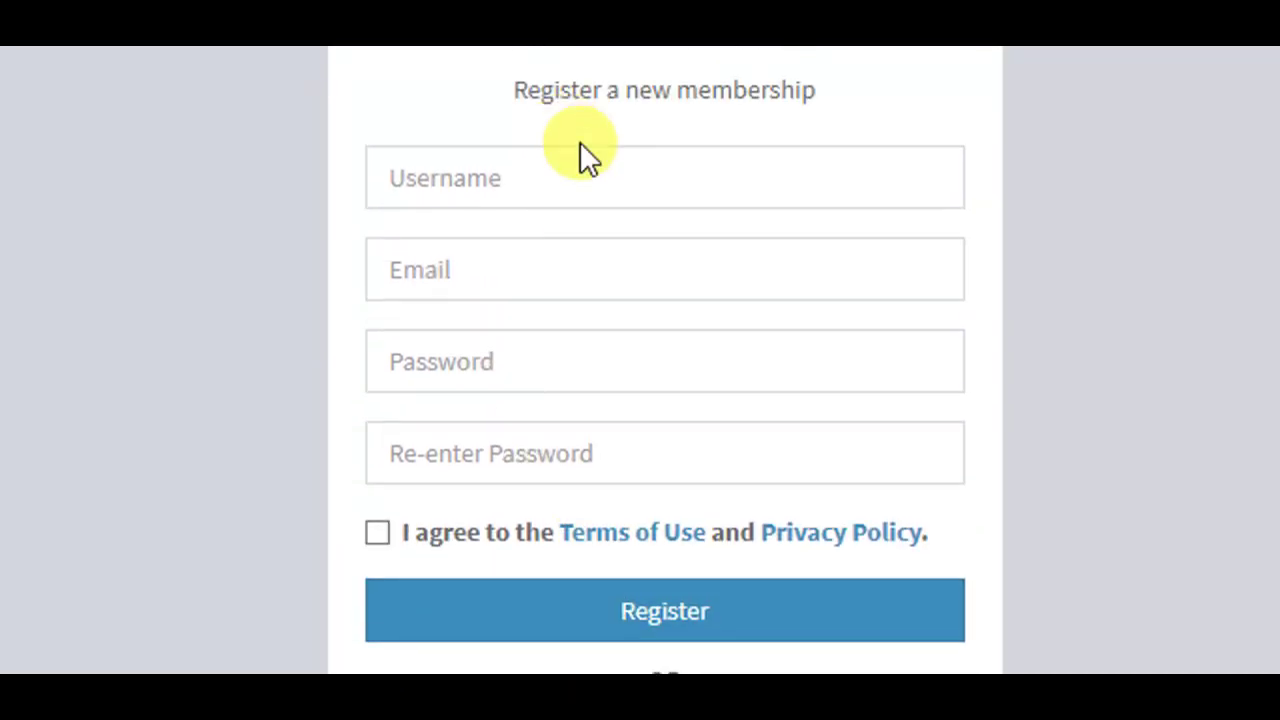
click(566, 185)
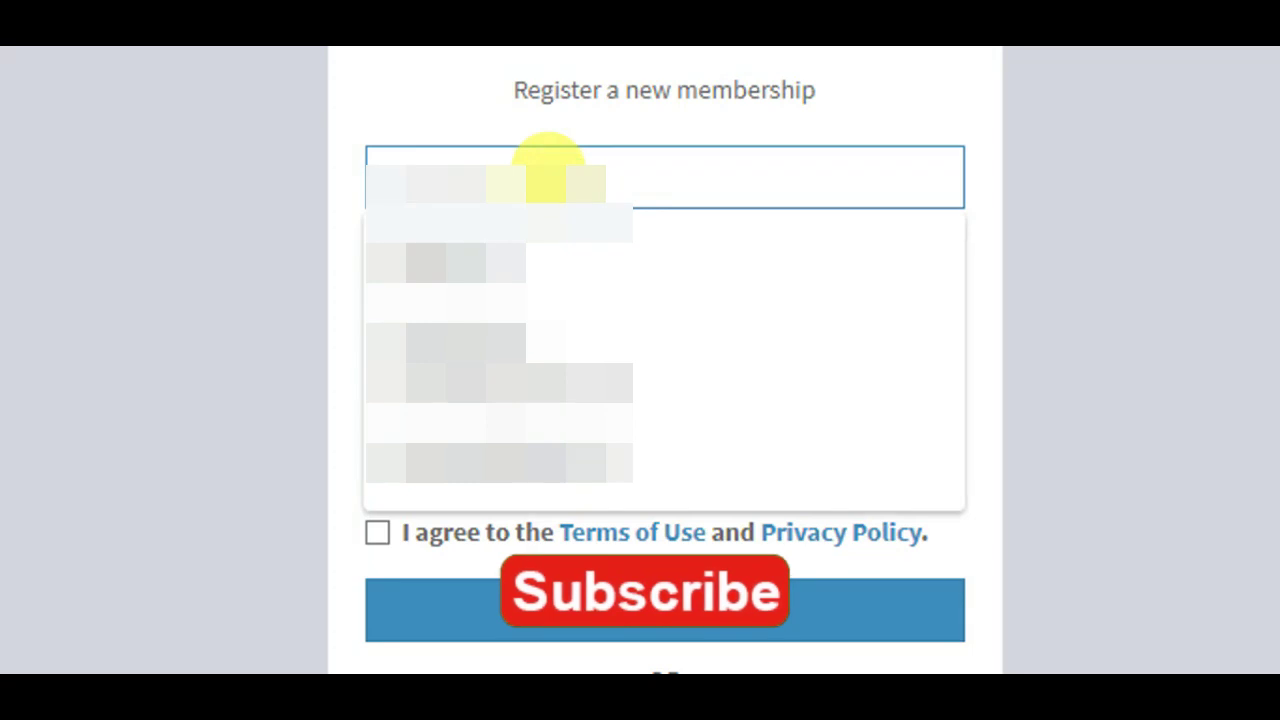
key(Down)
key(Return)
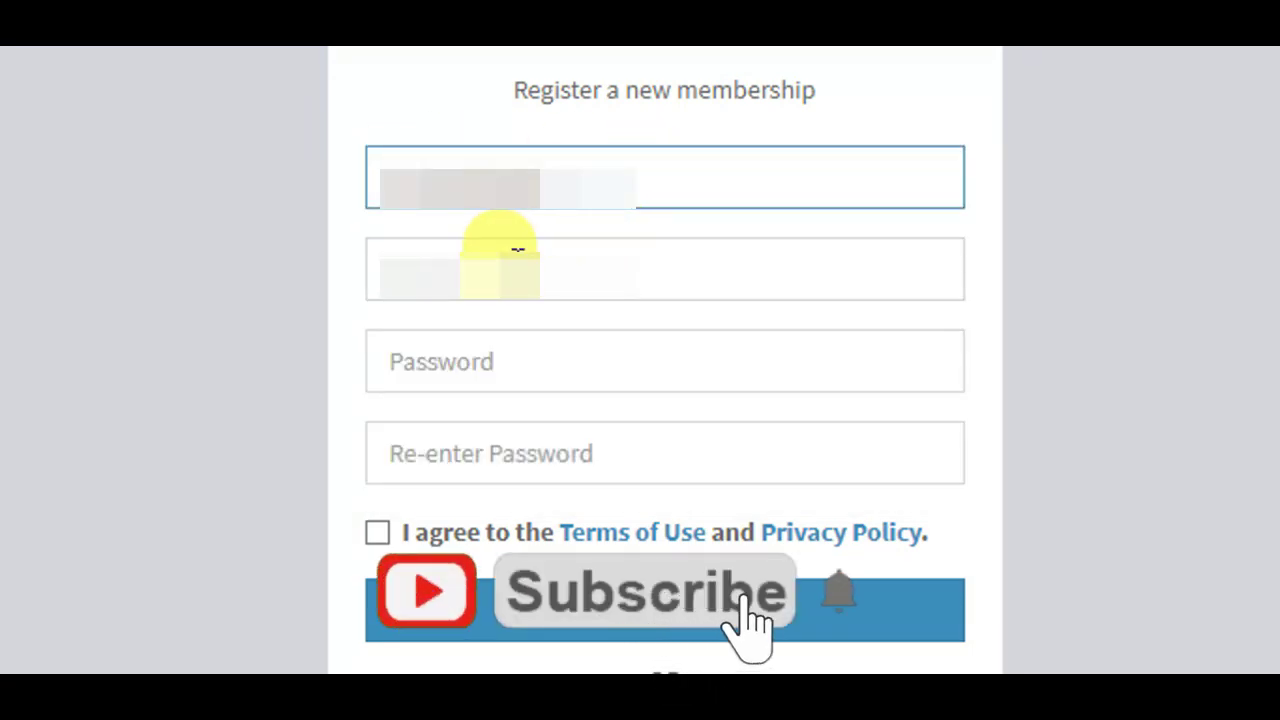
click(514, 268)
- Enter the account password in the registration form and repeat it in the re-enter password field
click(465, 390)
text(•••••)
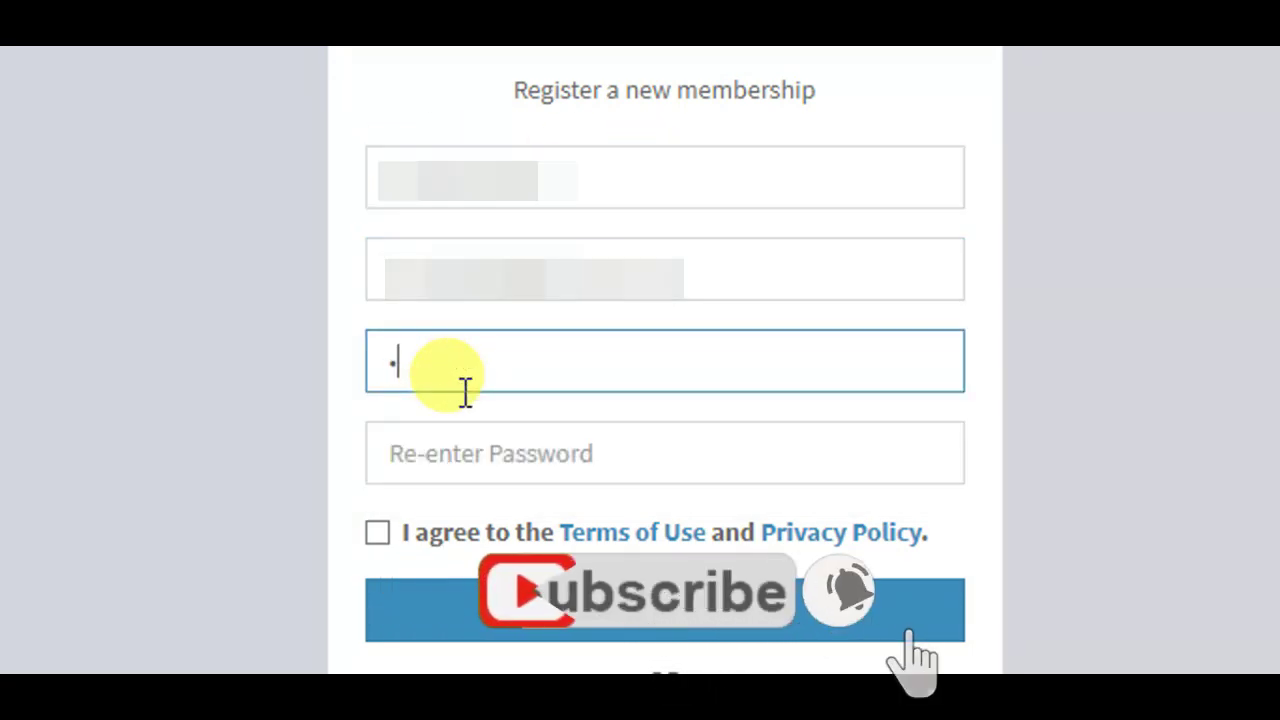
text(•••••••••)
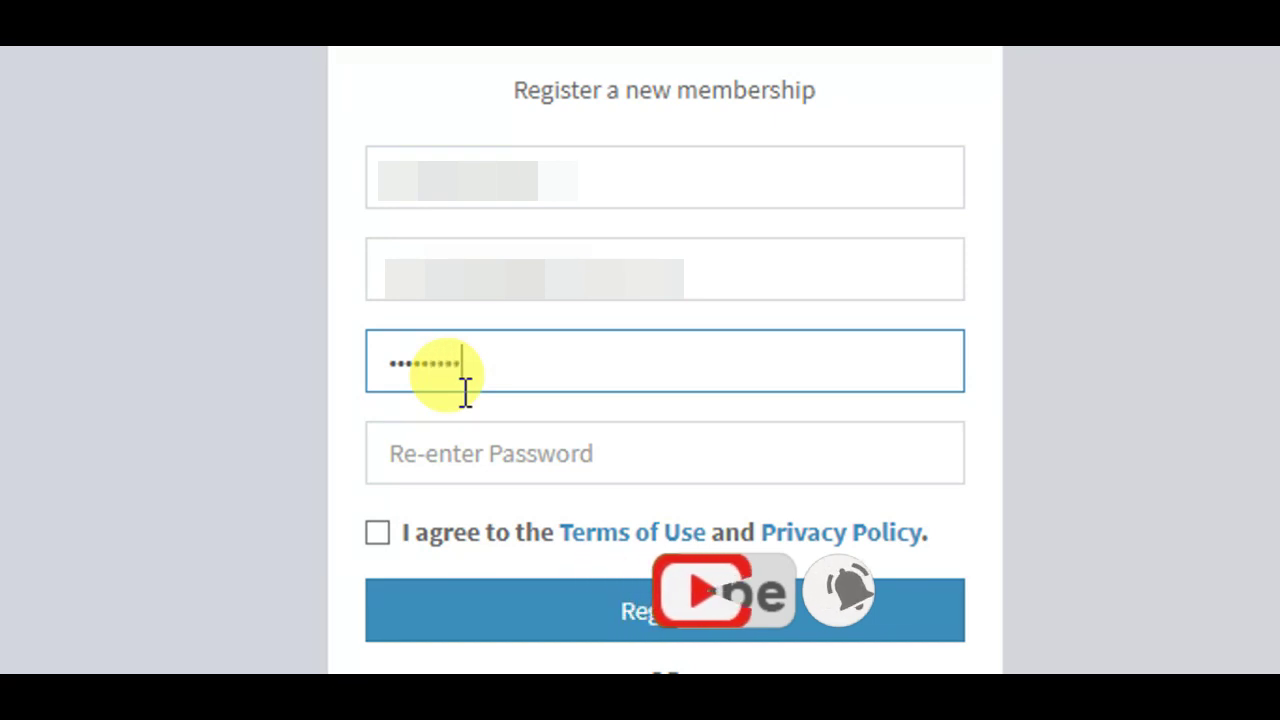
text(••)
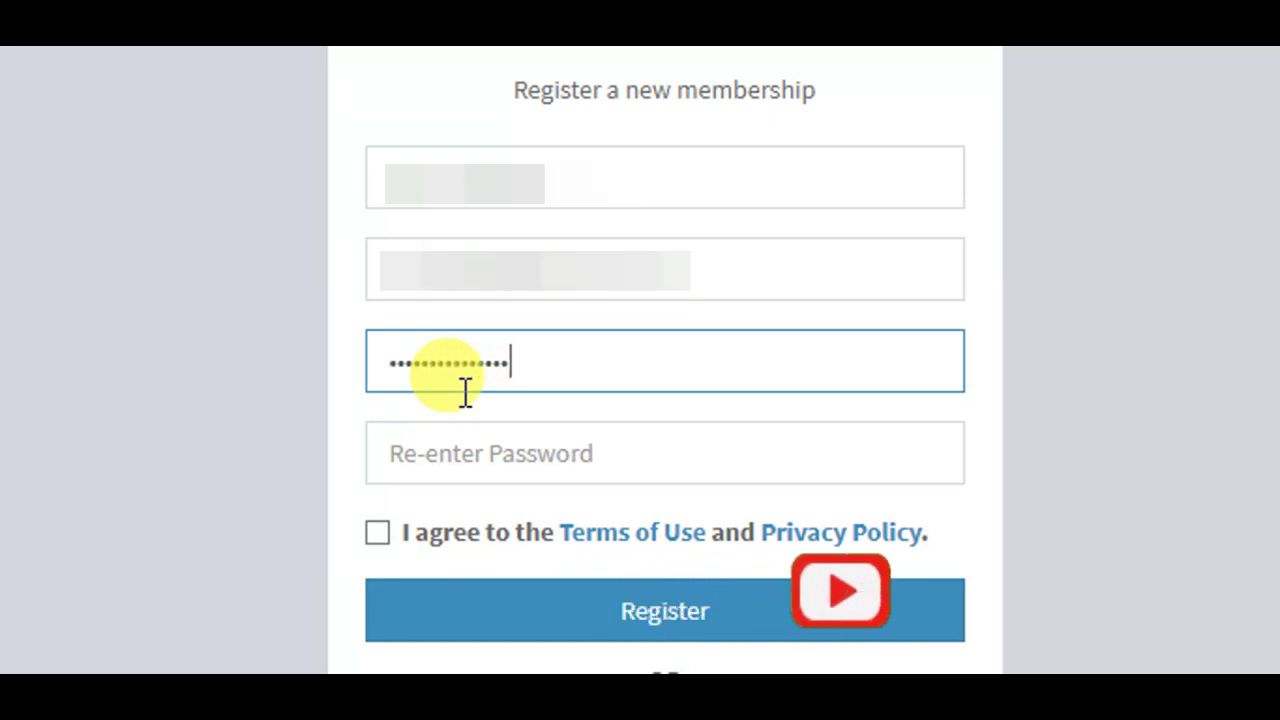
click(474, 449)
text(••)
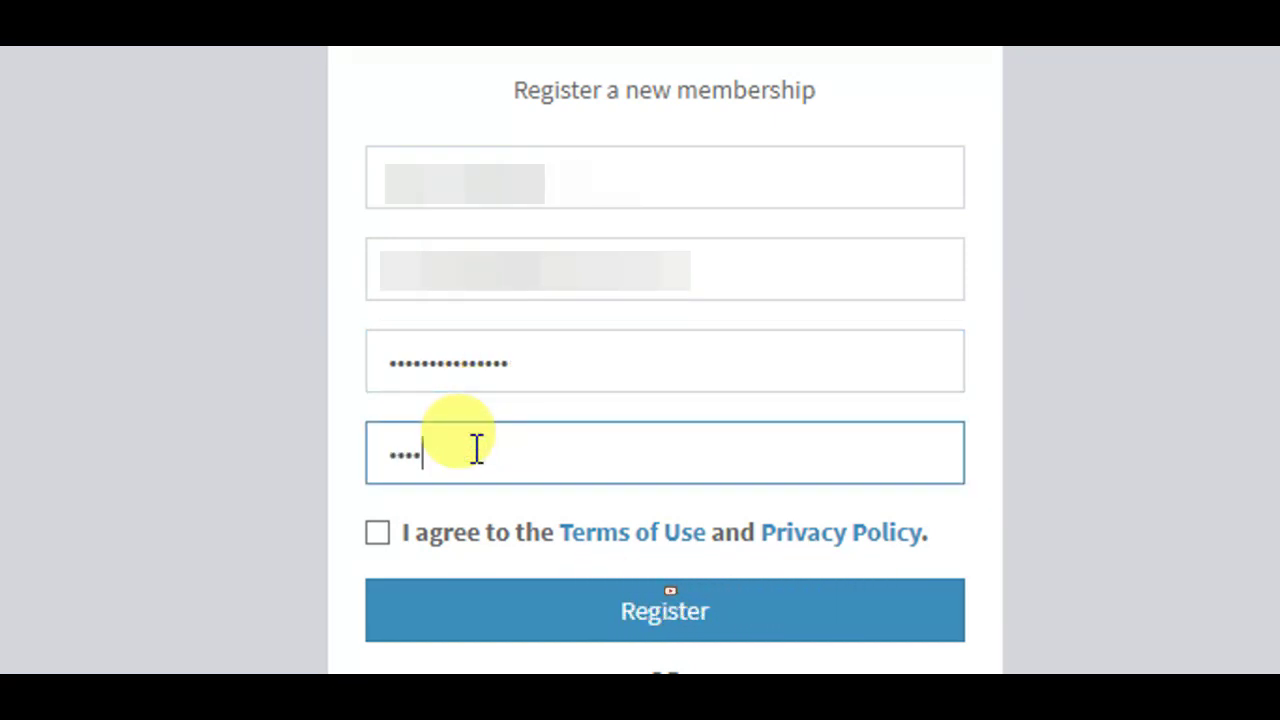
text(••••••••••••)
- Agree to the Terms of Use and Privacy Policy and submit the registration
scroll(389, 423, down, 2)
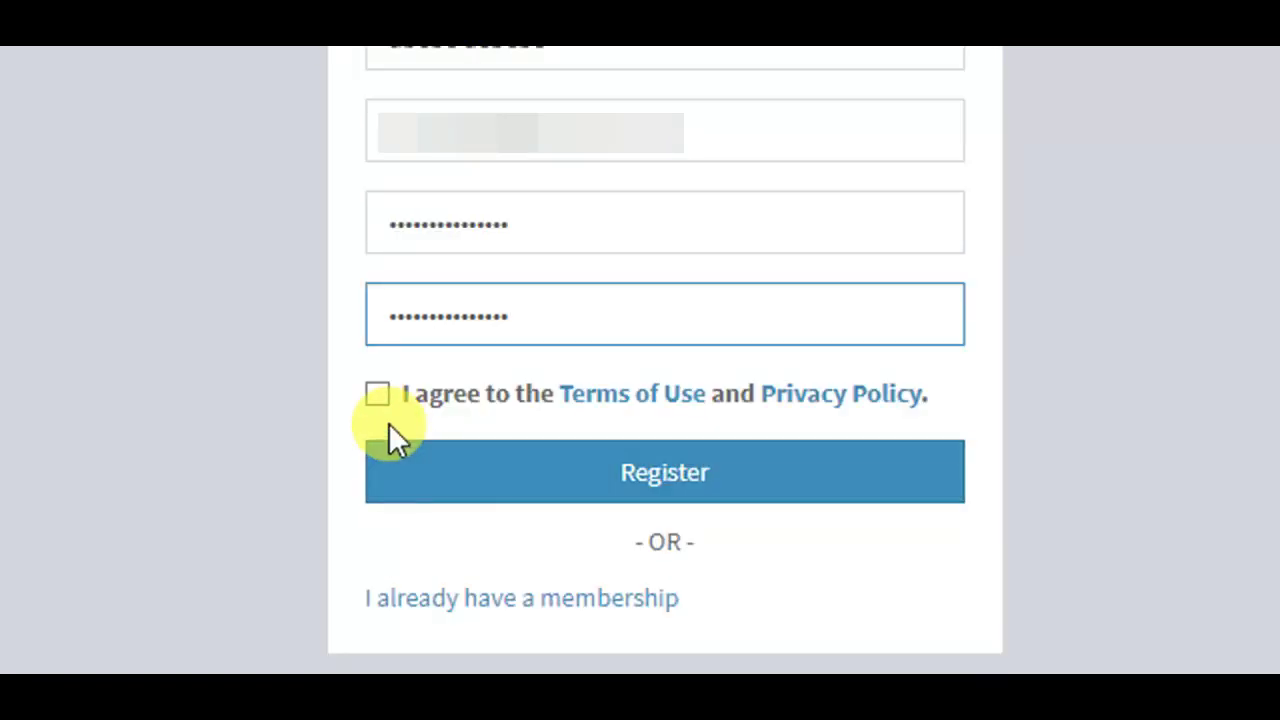
click(377, 392)
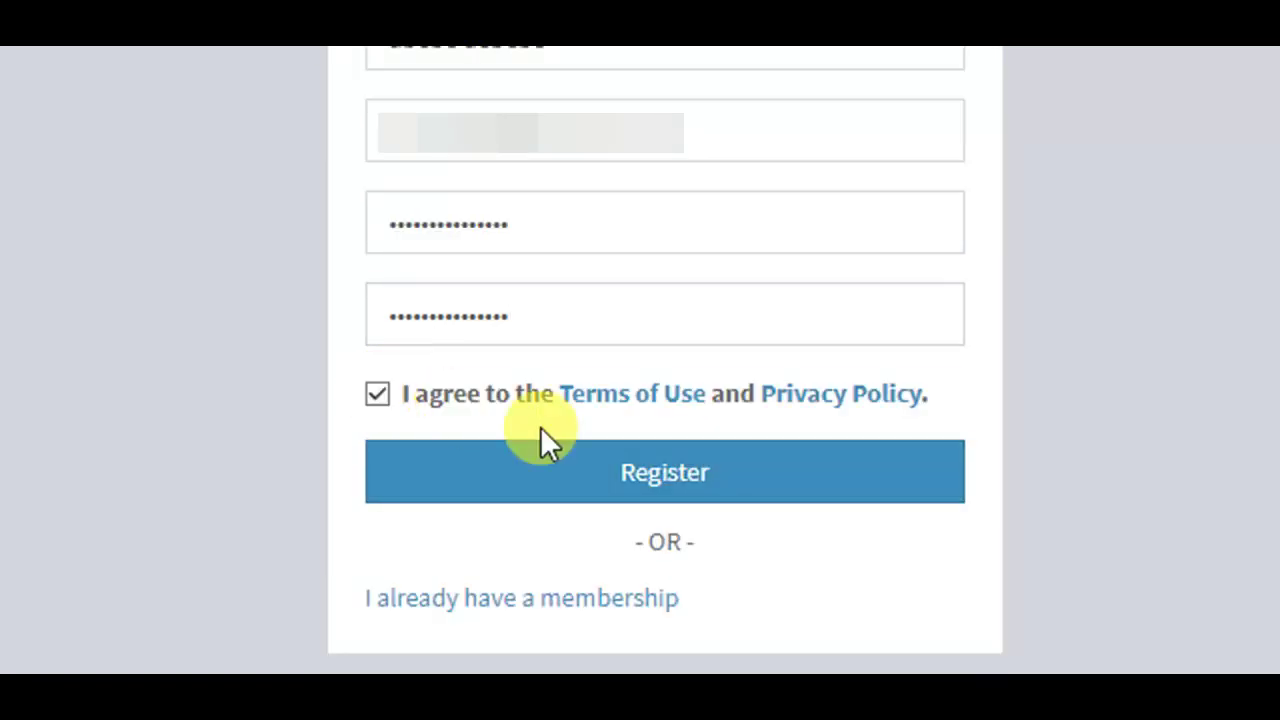
click(672, 478)
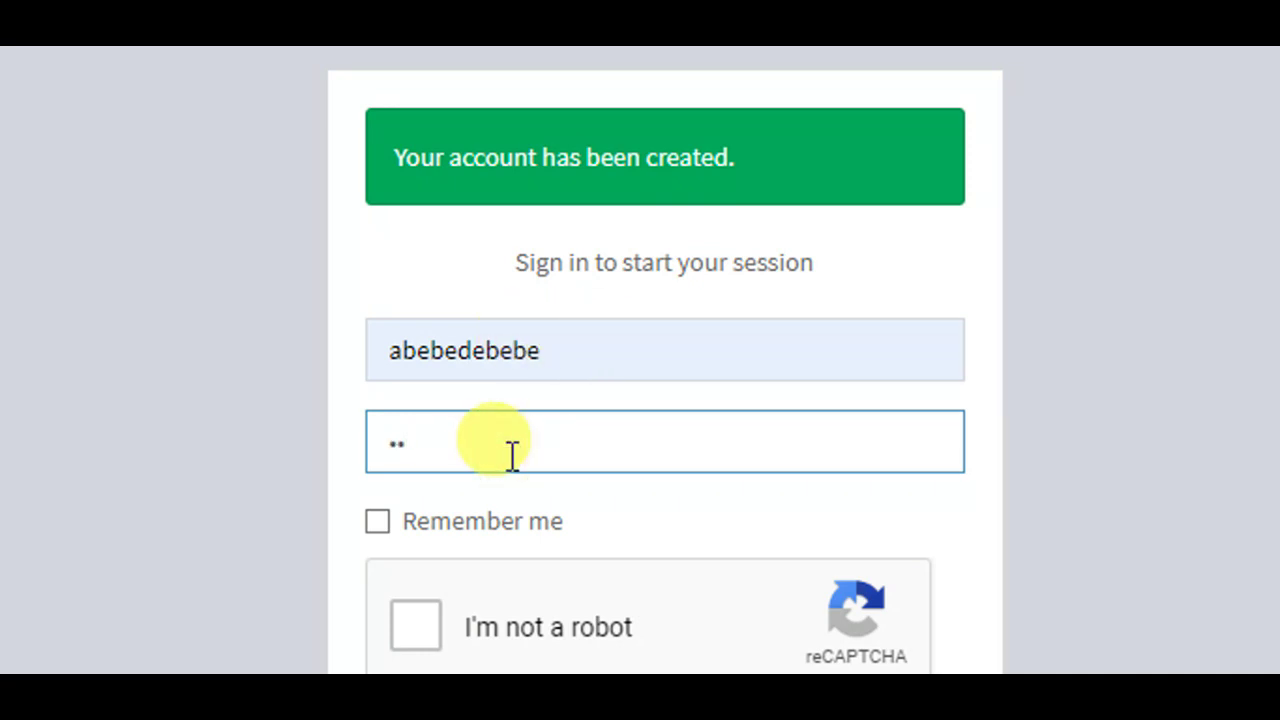
- Replace the content of the sign-in form's password field with the account password
key(ctrl+a)
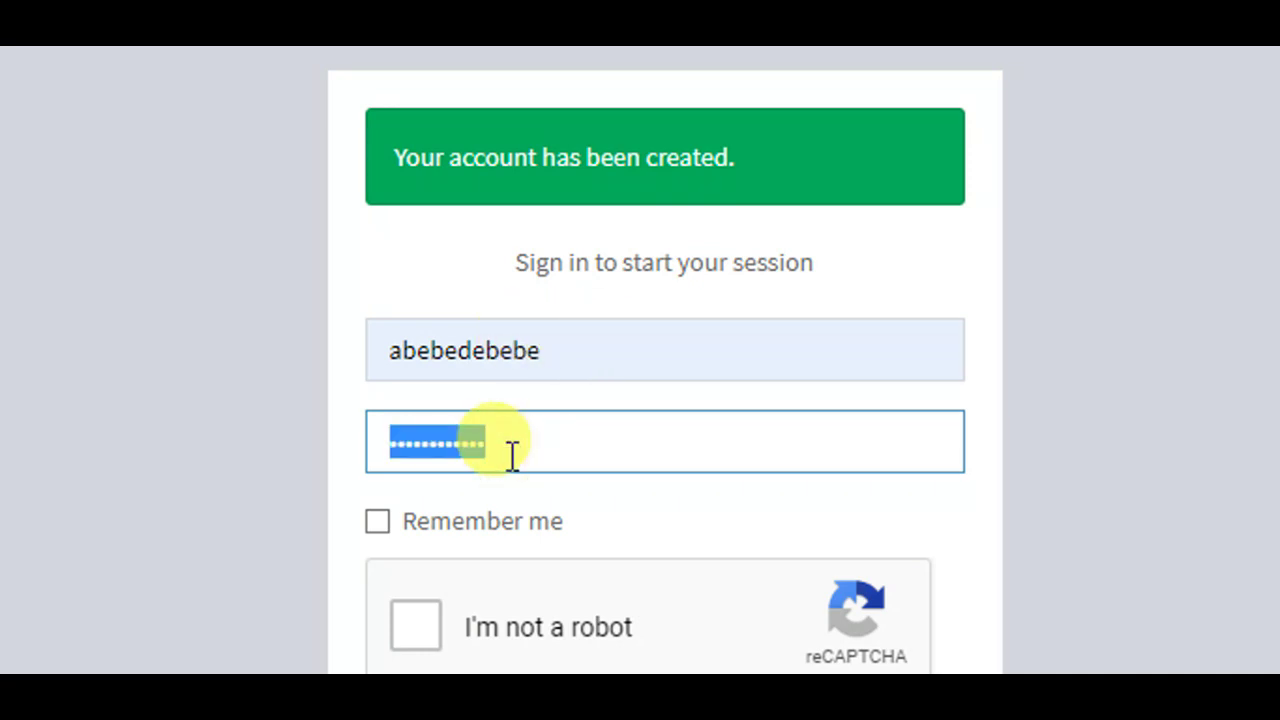
text(•••••••)
scroll(511, 455, down, 2)
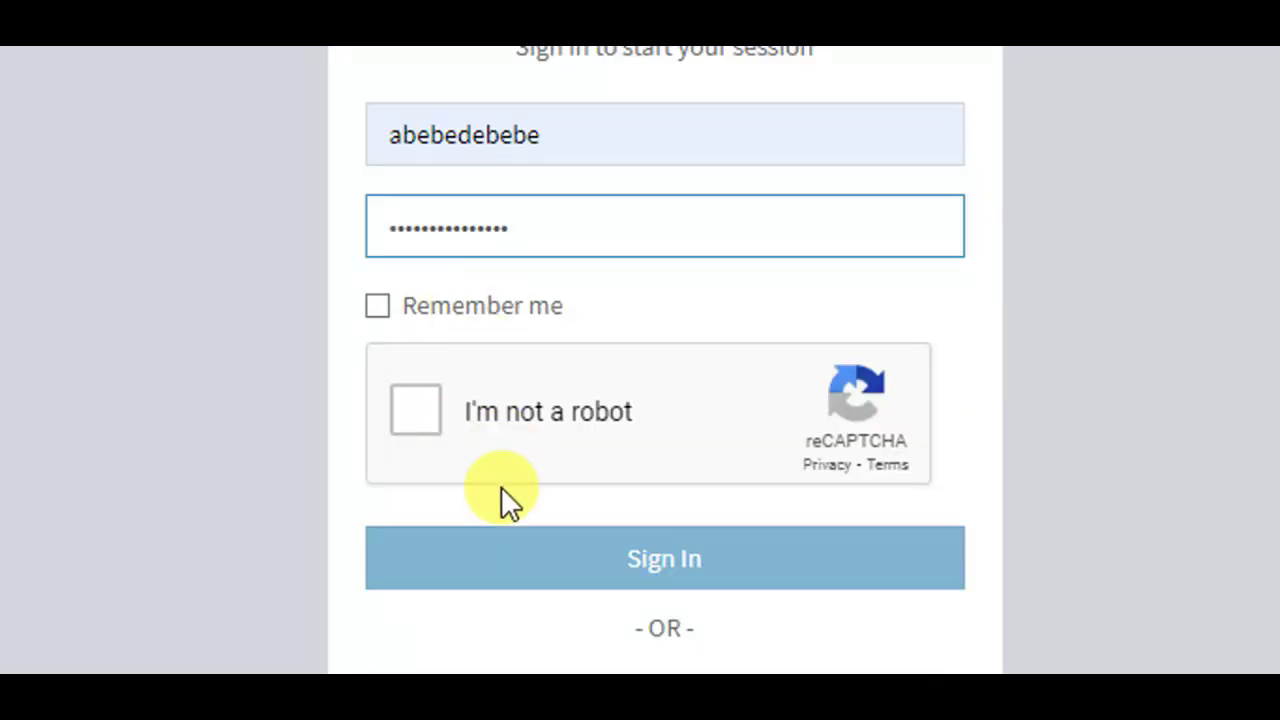
- Complete the reCAPTCHA by selecting and verifying the three crosswalk images, and sign in to the account
click(430, 410)
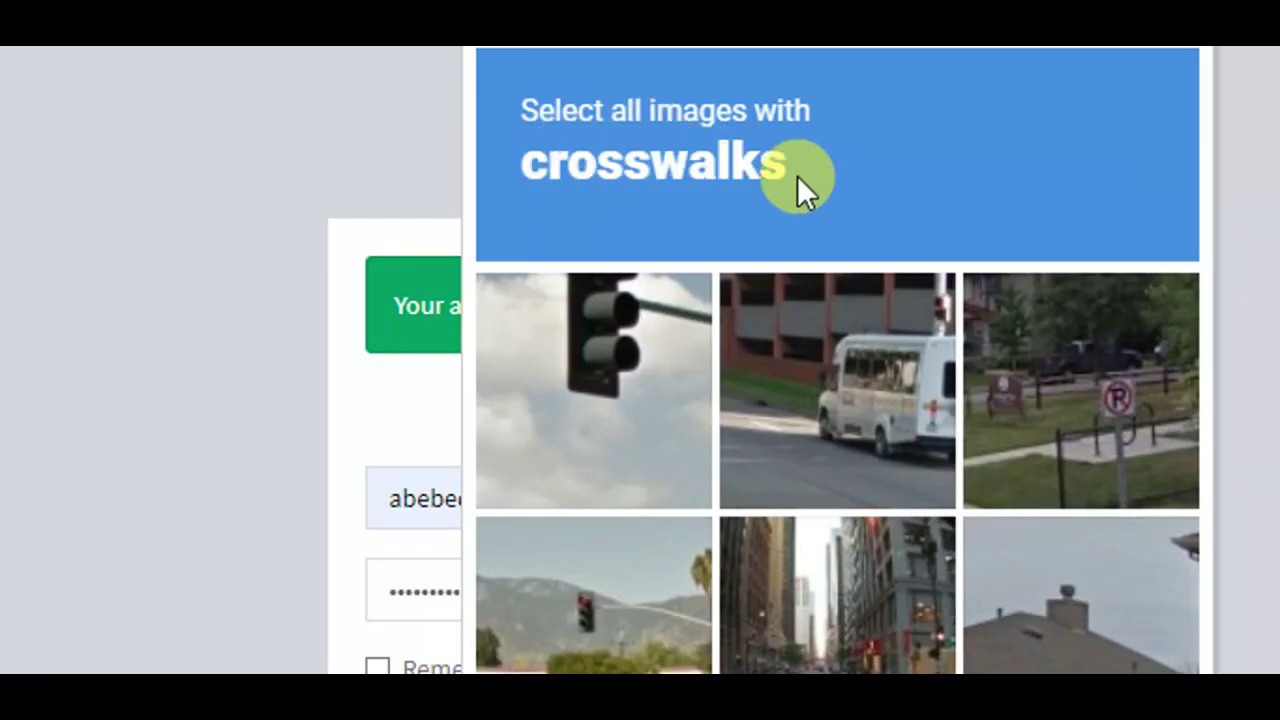
drag(797, 175, 537, 160)
click(827, 185)
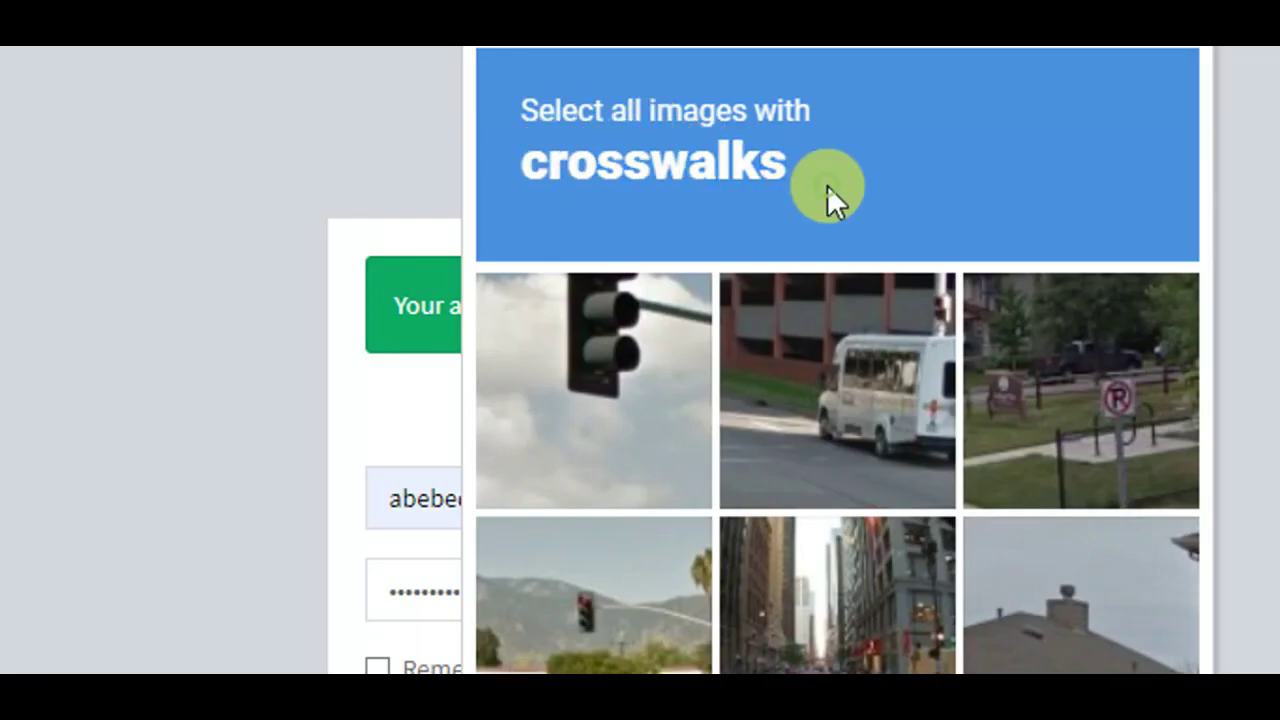
scroll(887, 606, down, 3)
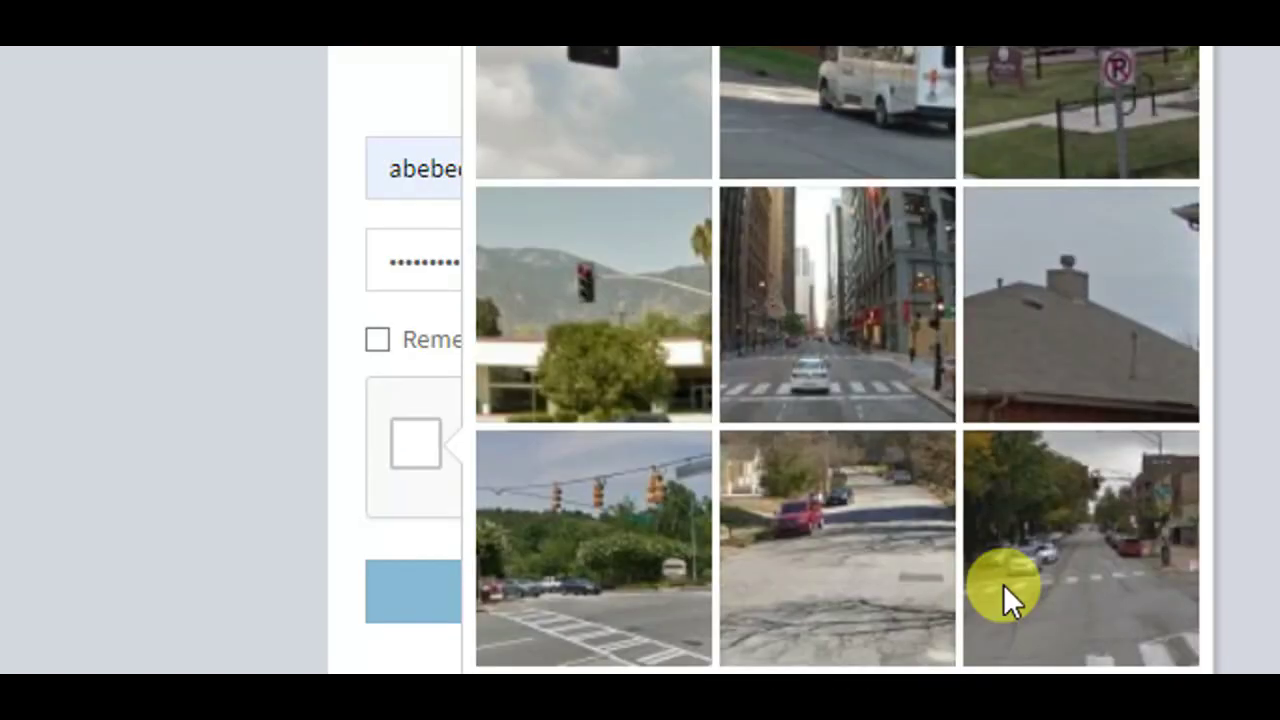
click(1020, 602)
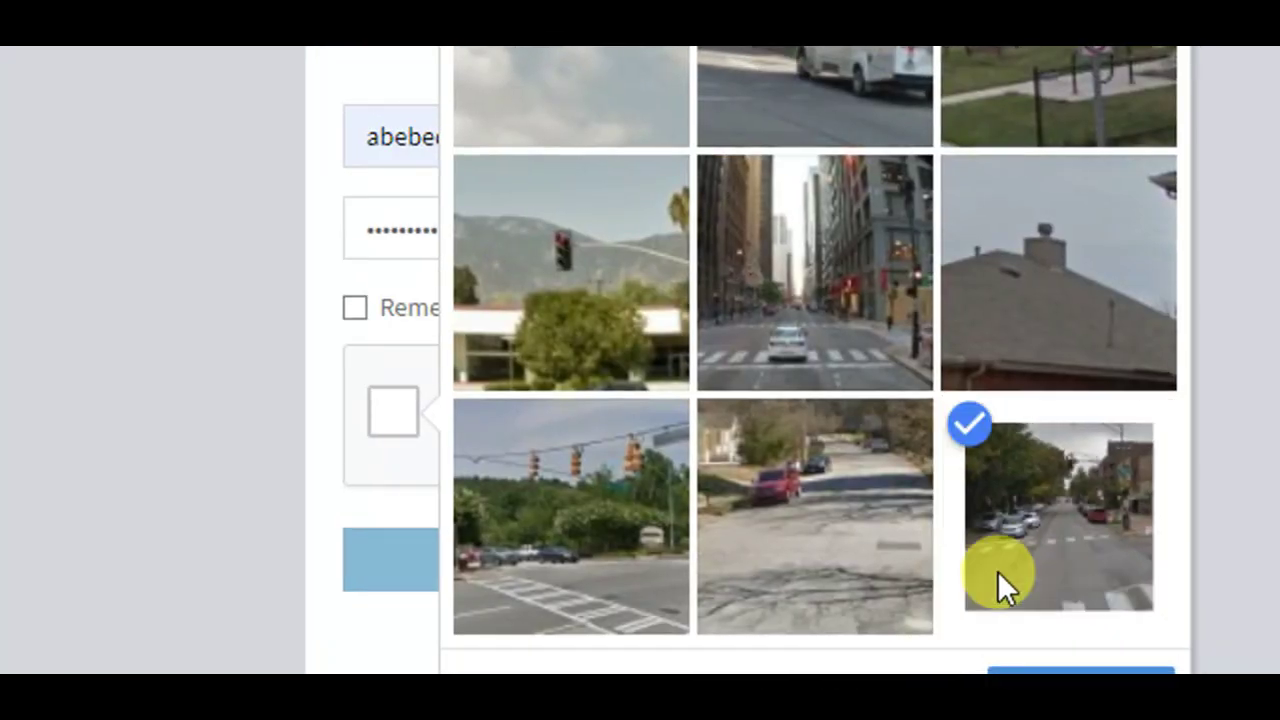
click(503, 565)
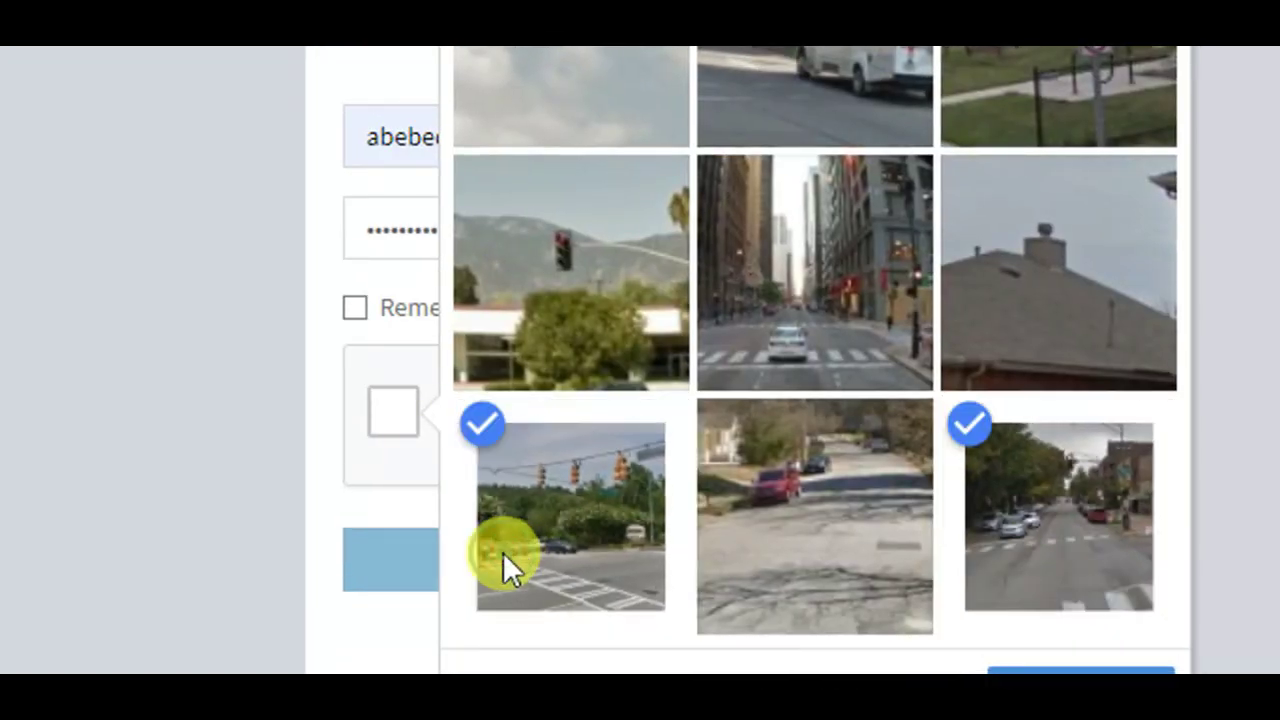
click(782, 366)
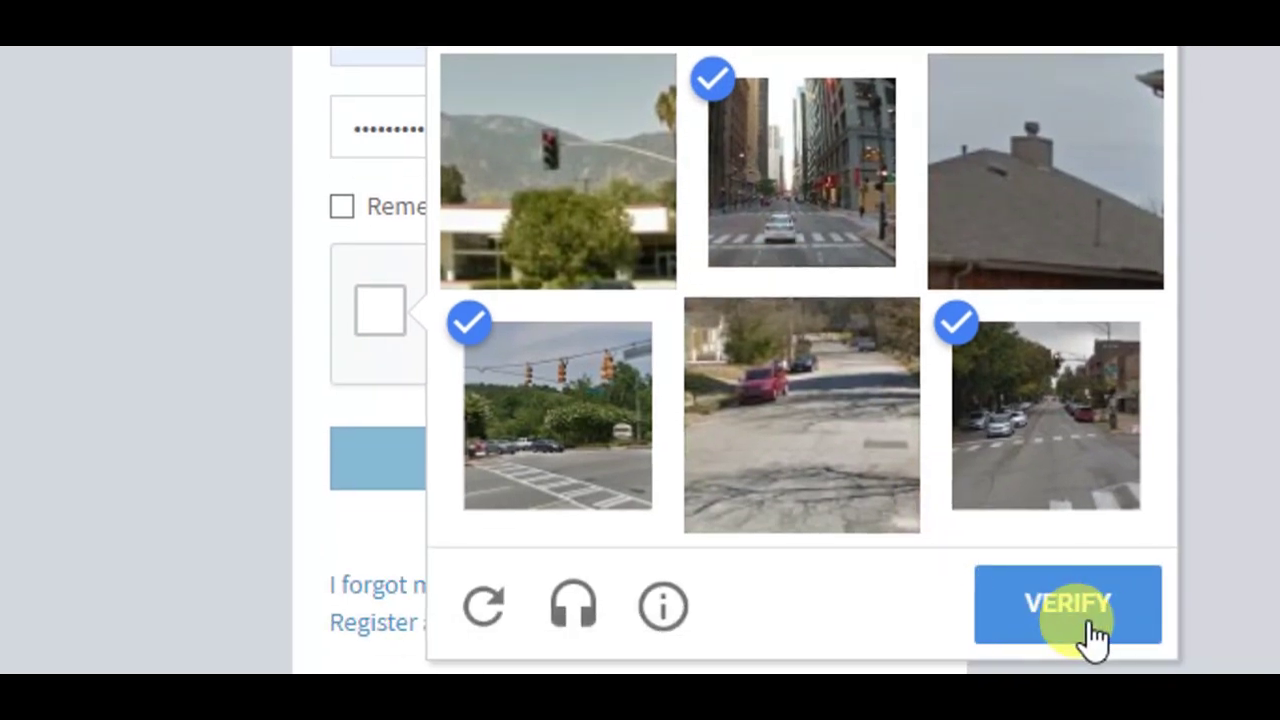
click(1087, 620)
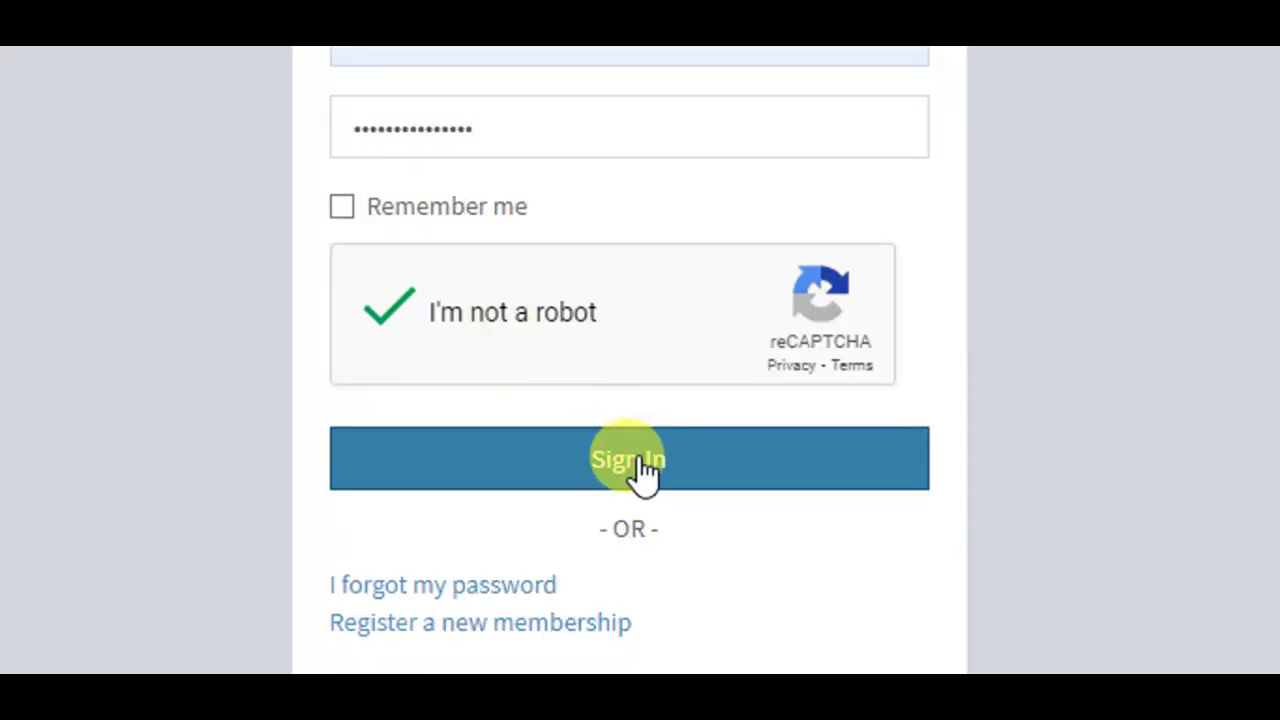
click(674, 466)
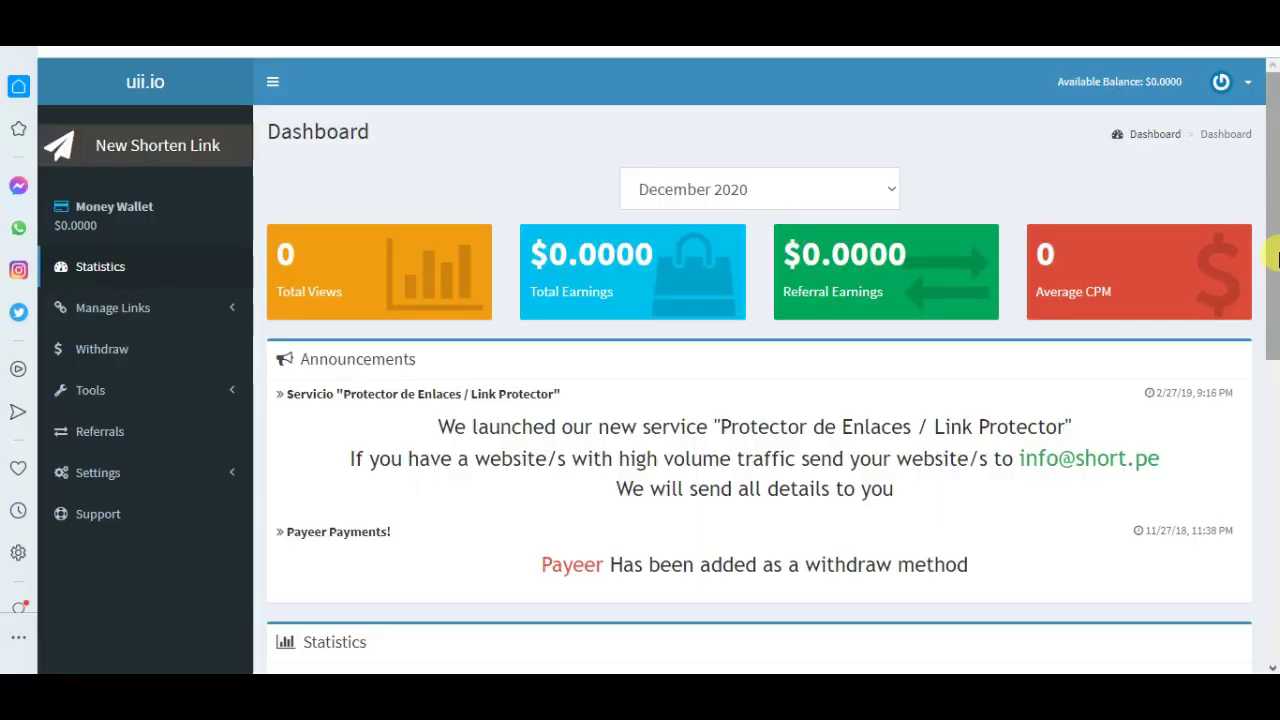
- Examine the dashboard's announcements, the Payeer withdrawal notice and the December 2020 statistics chart with its daily earnings table
drag(1273, 261, 1277, 368)
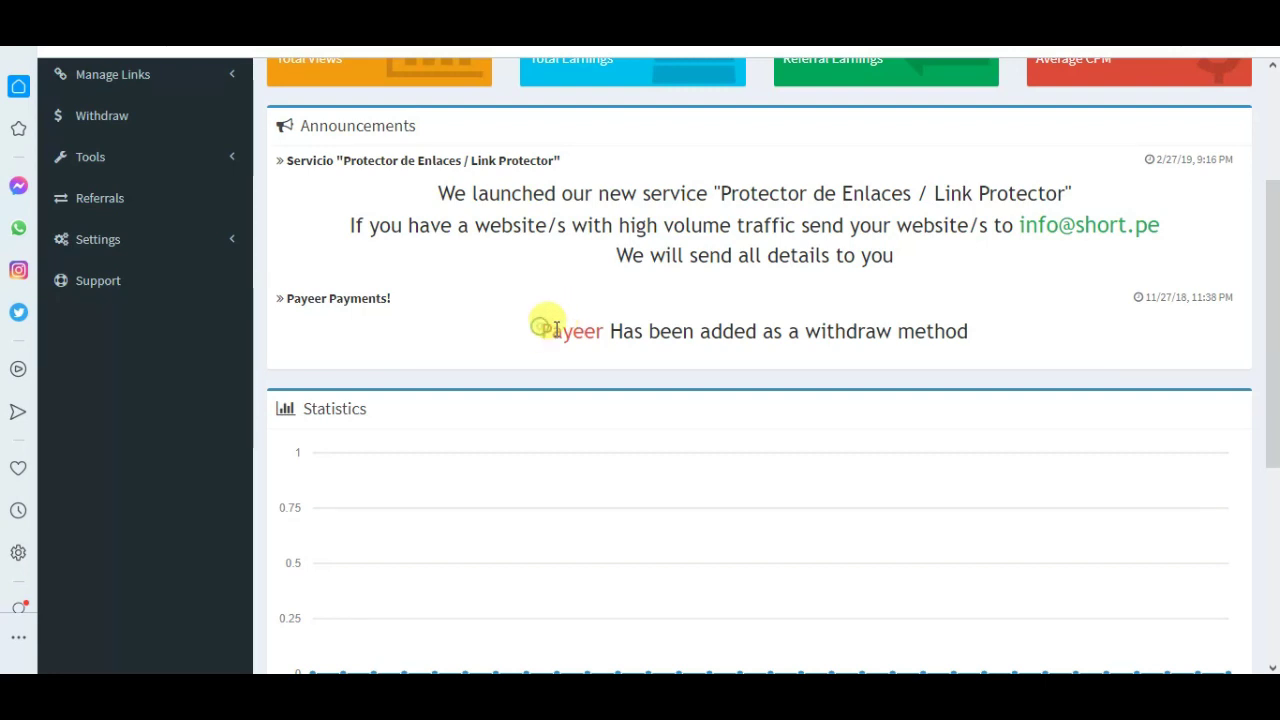
drag(542, 330, 591, 334)
click(609, 333)
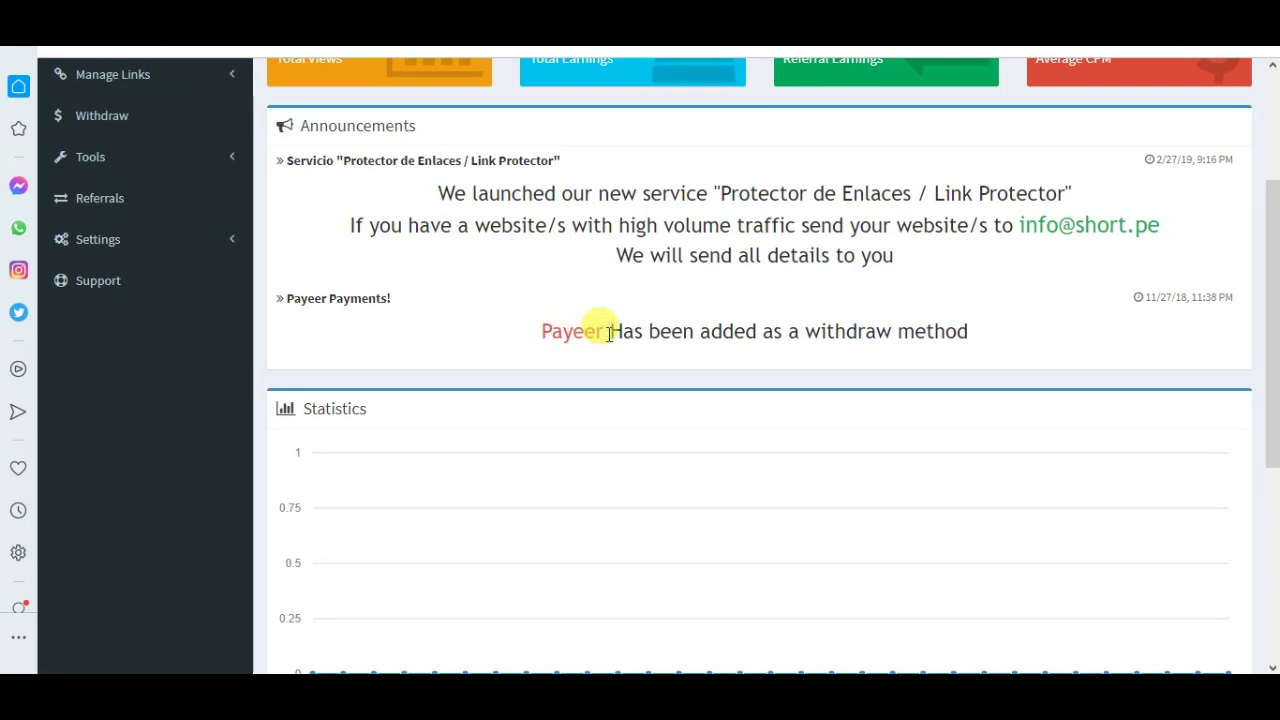
scroll(1272, 414, down, 4)
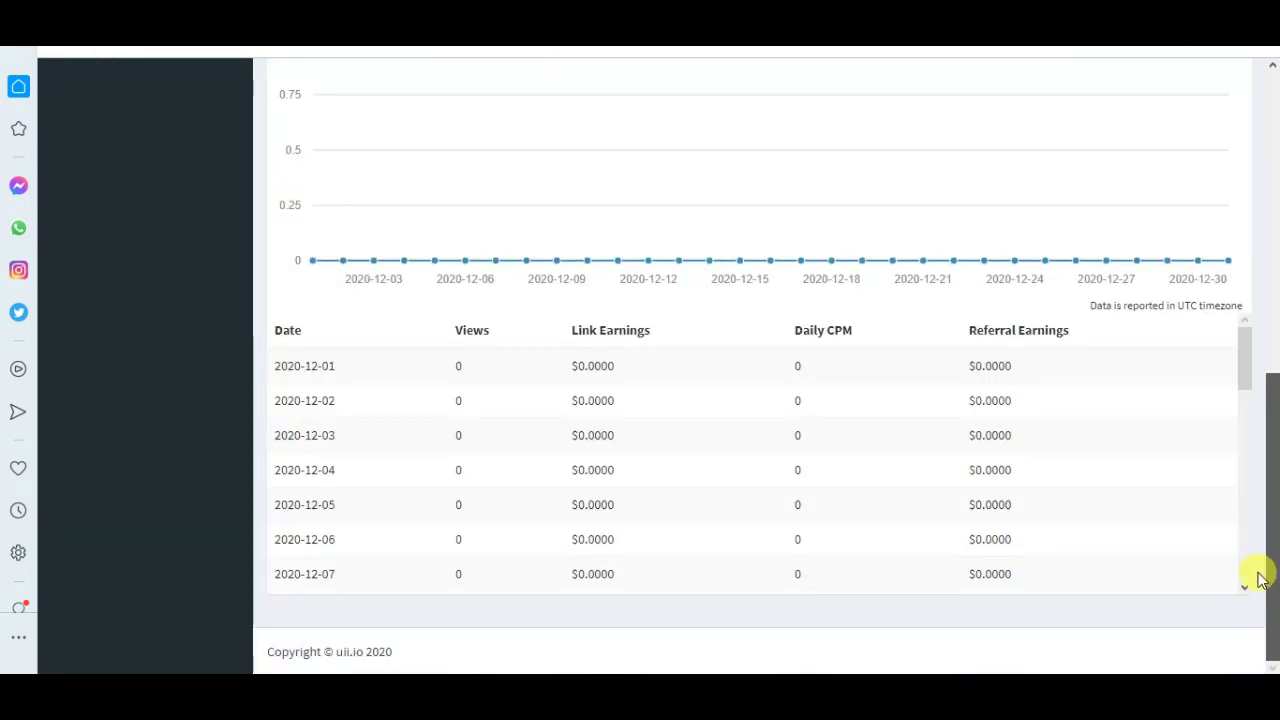
drag(1258, 578, 1266, 129)
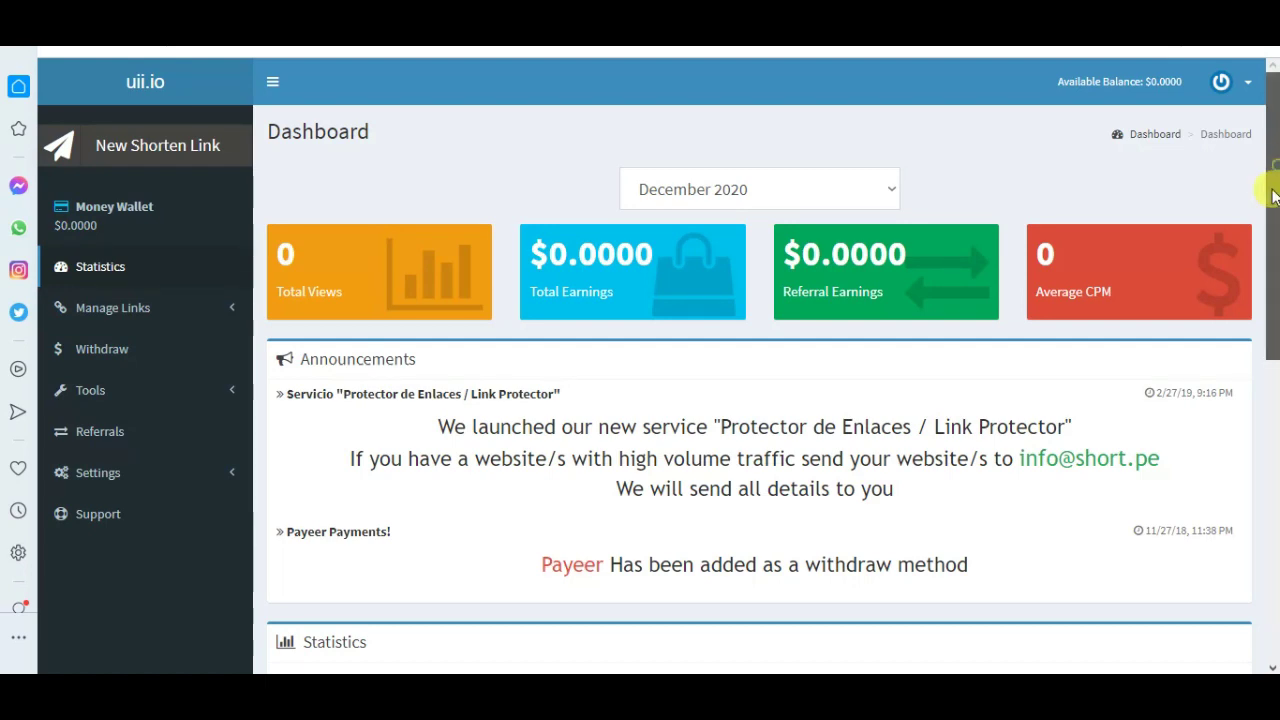
drag(1273, 196, 1237, 450)
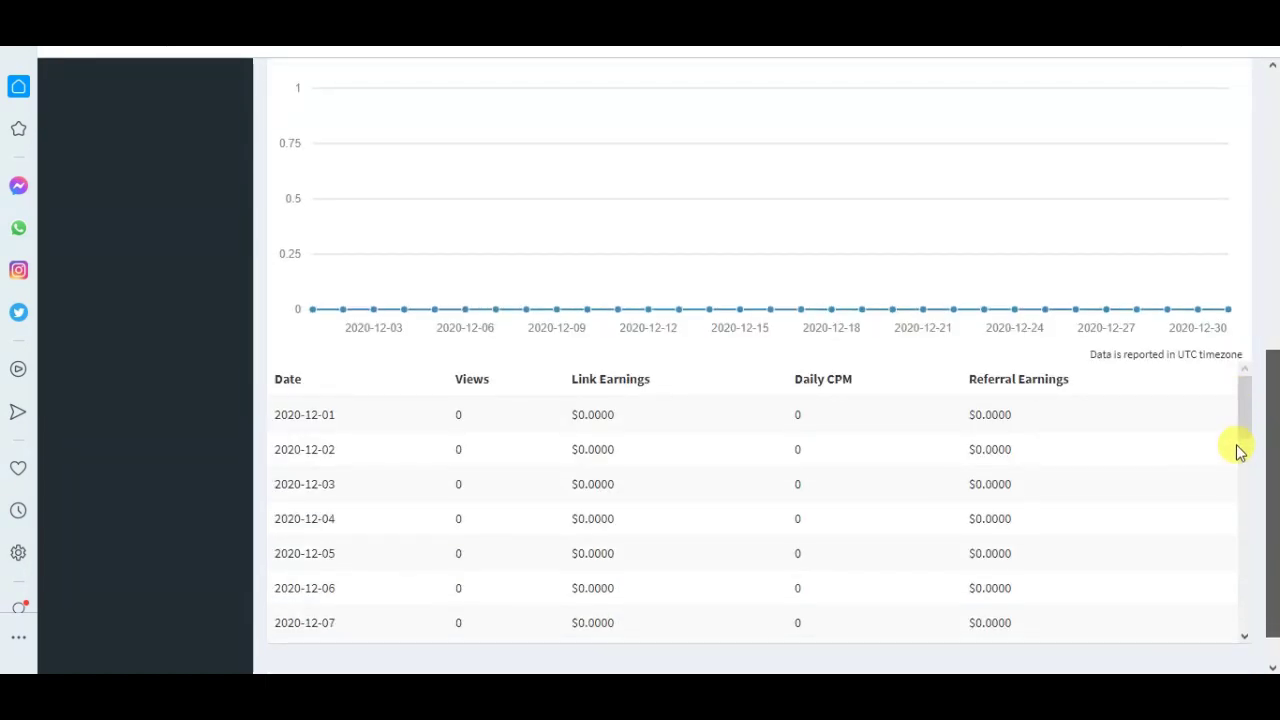
scroll(1237, 450, down, 1)
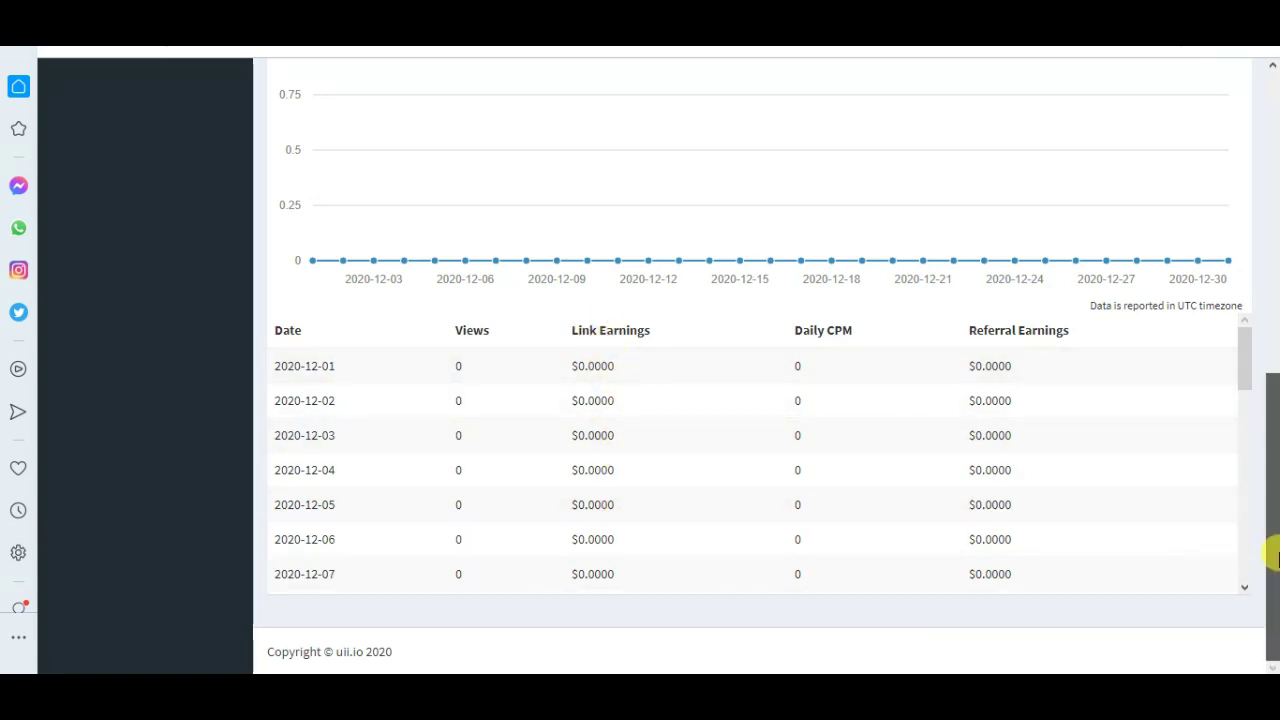
drag(1274, 551, 1274, 251)
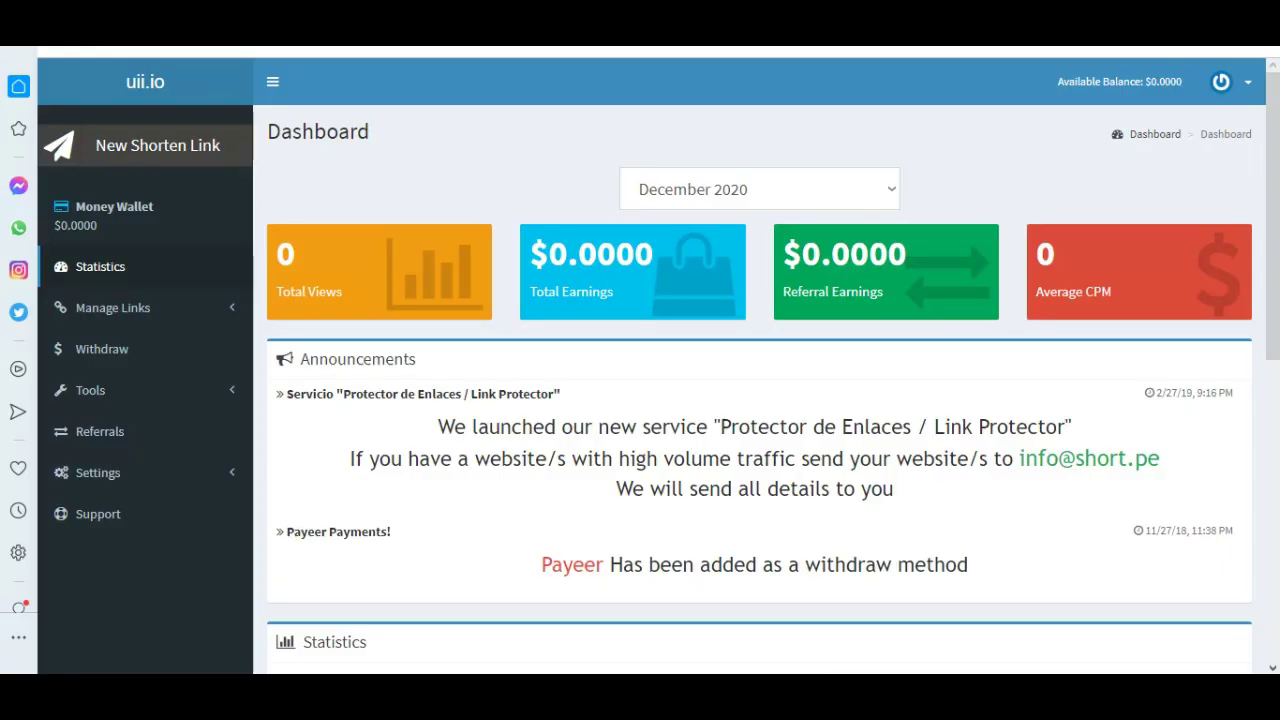
- Switch to Telegram and copy the post link of the displayed message in the Base App Tube channel
key(alt+Tab)
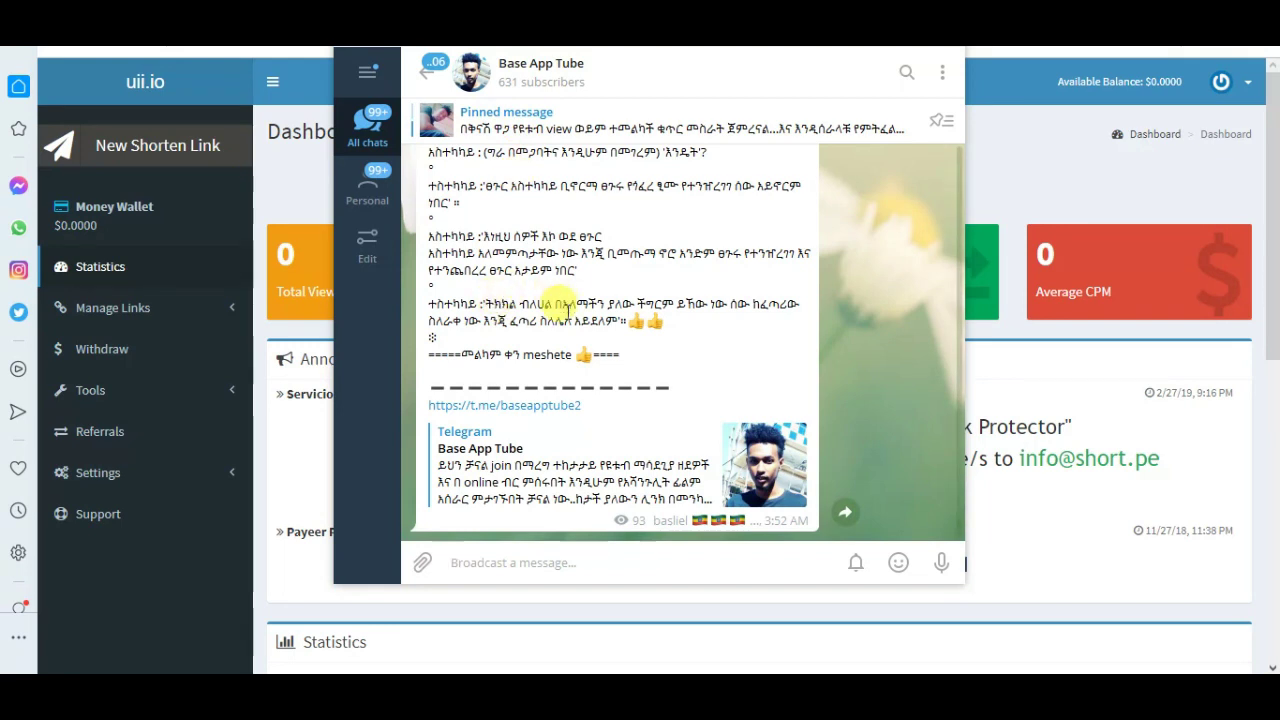
right_click(548, 233)
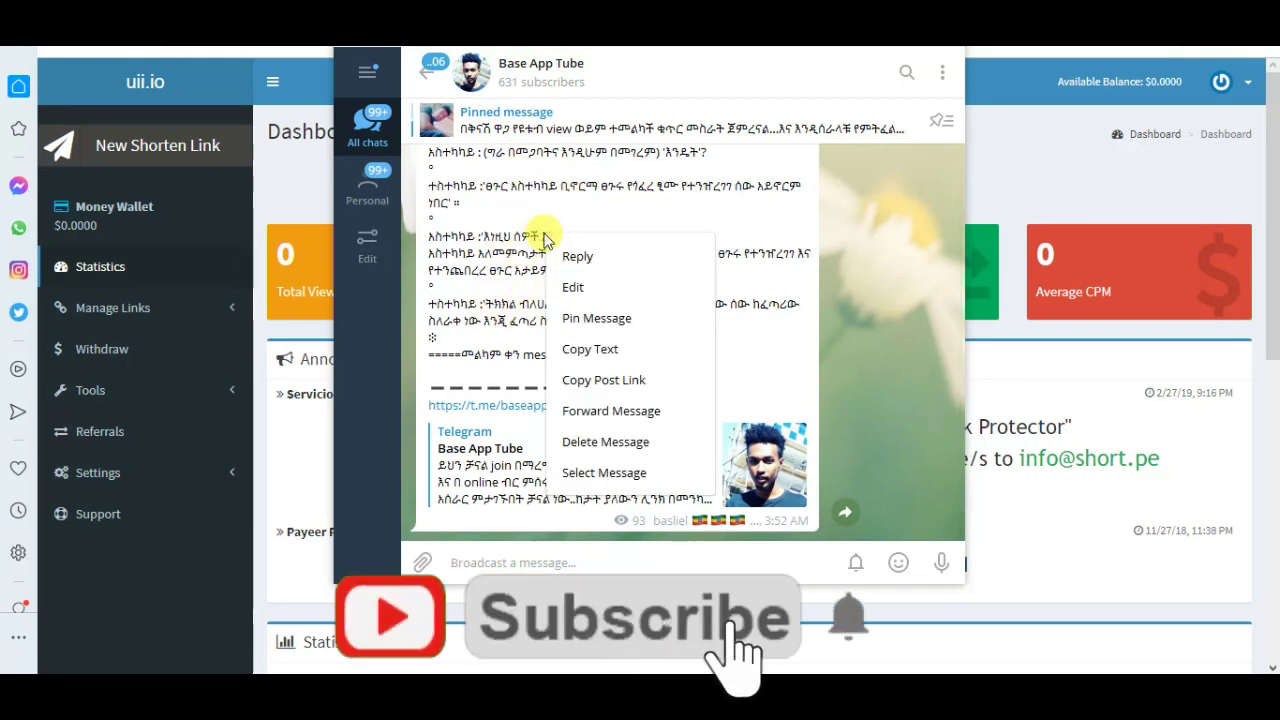
click(607, 381)
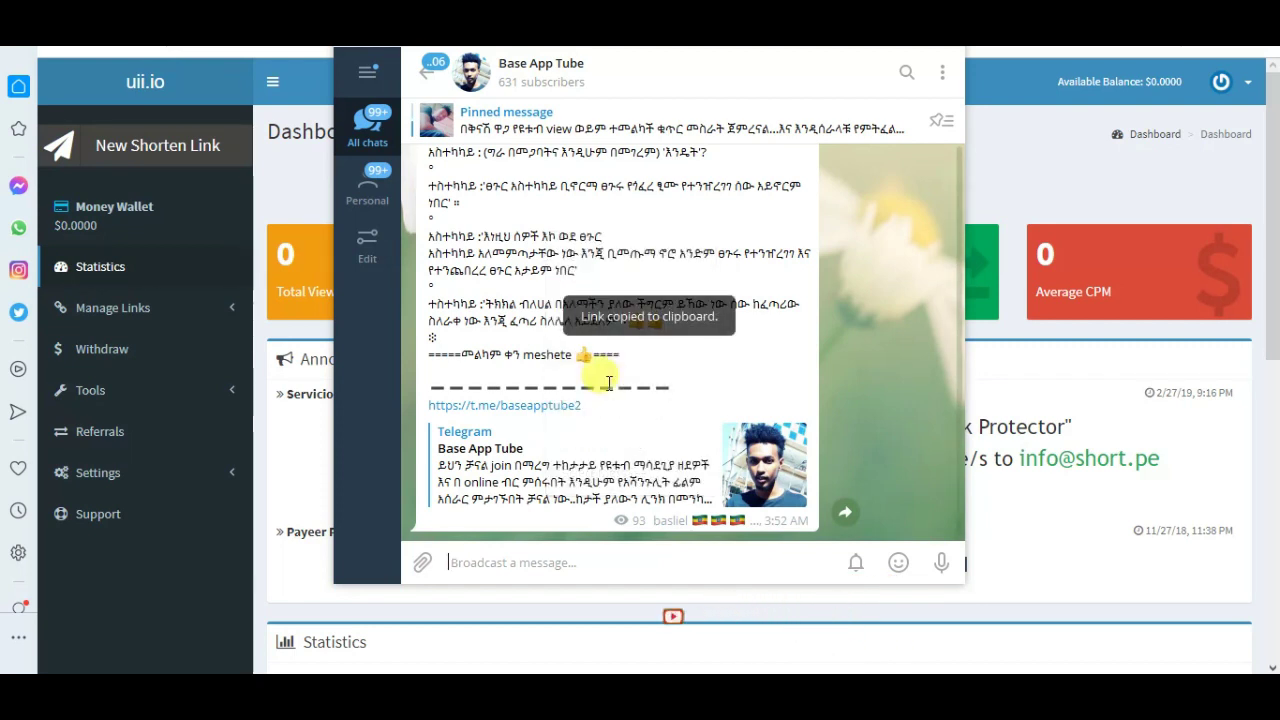
right_click(608, 383)
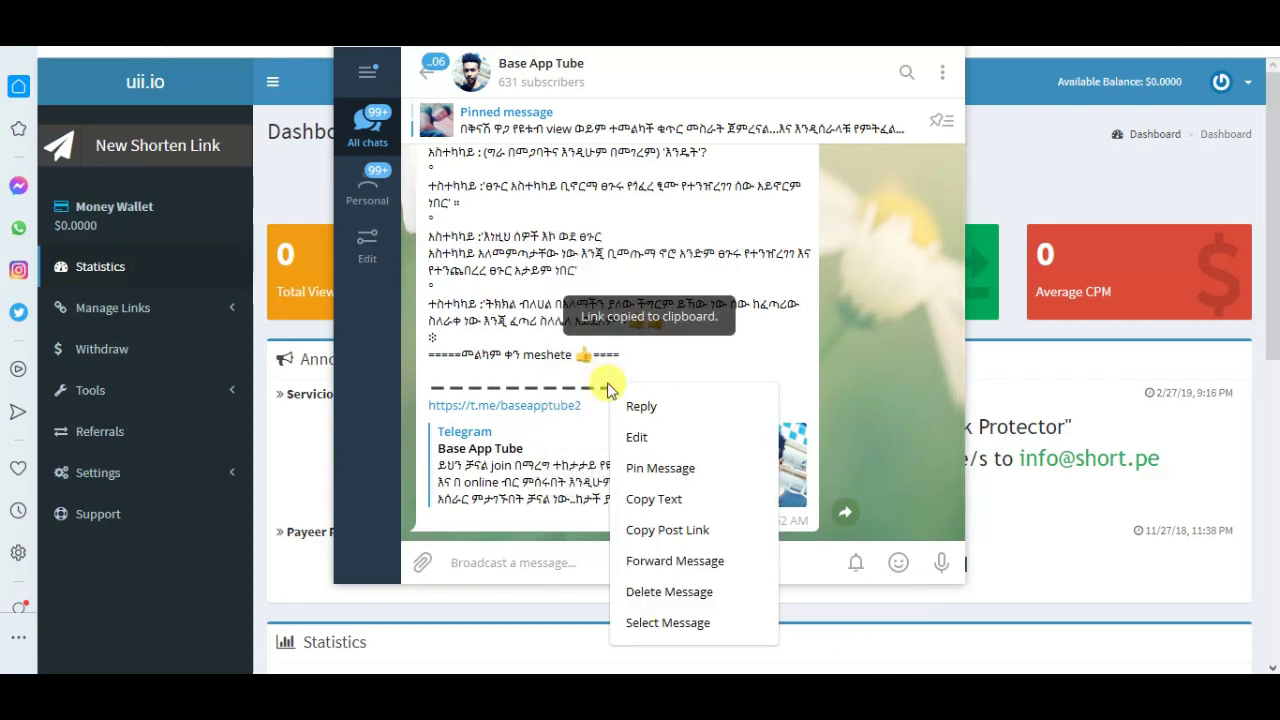
click(671, 537)
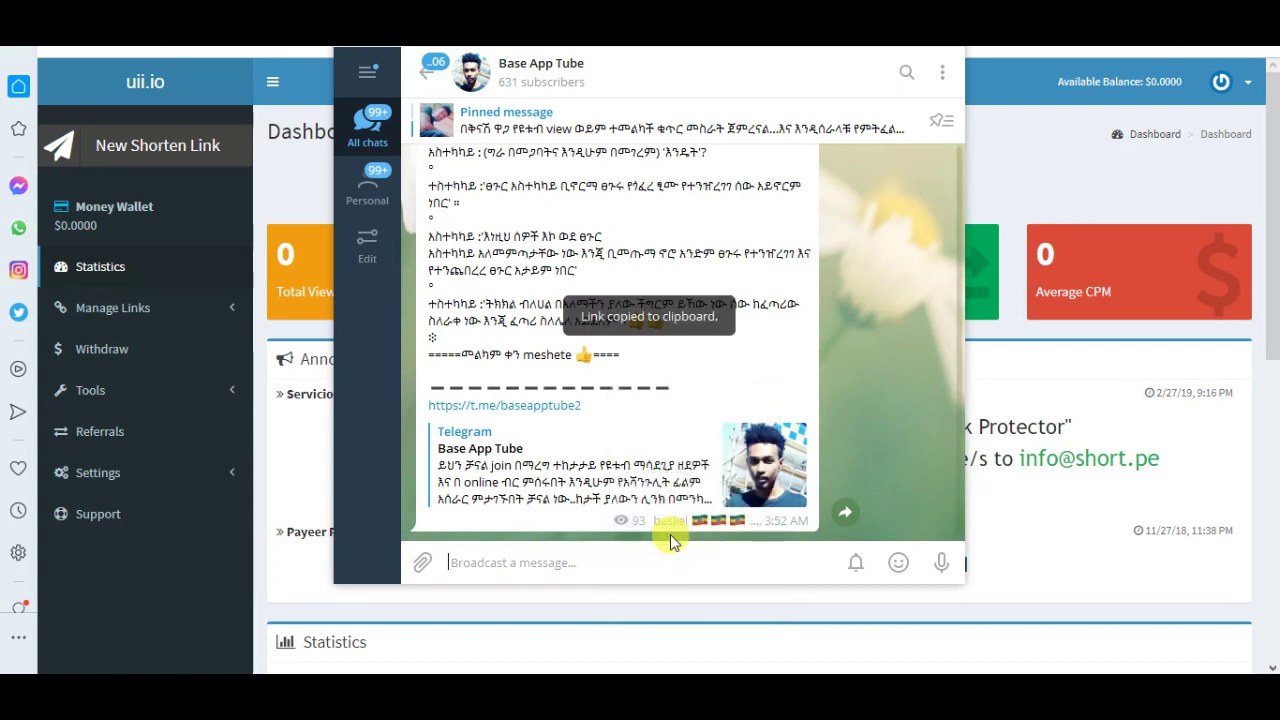
click(150, 594)
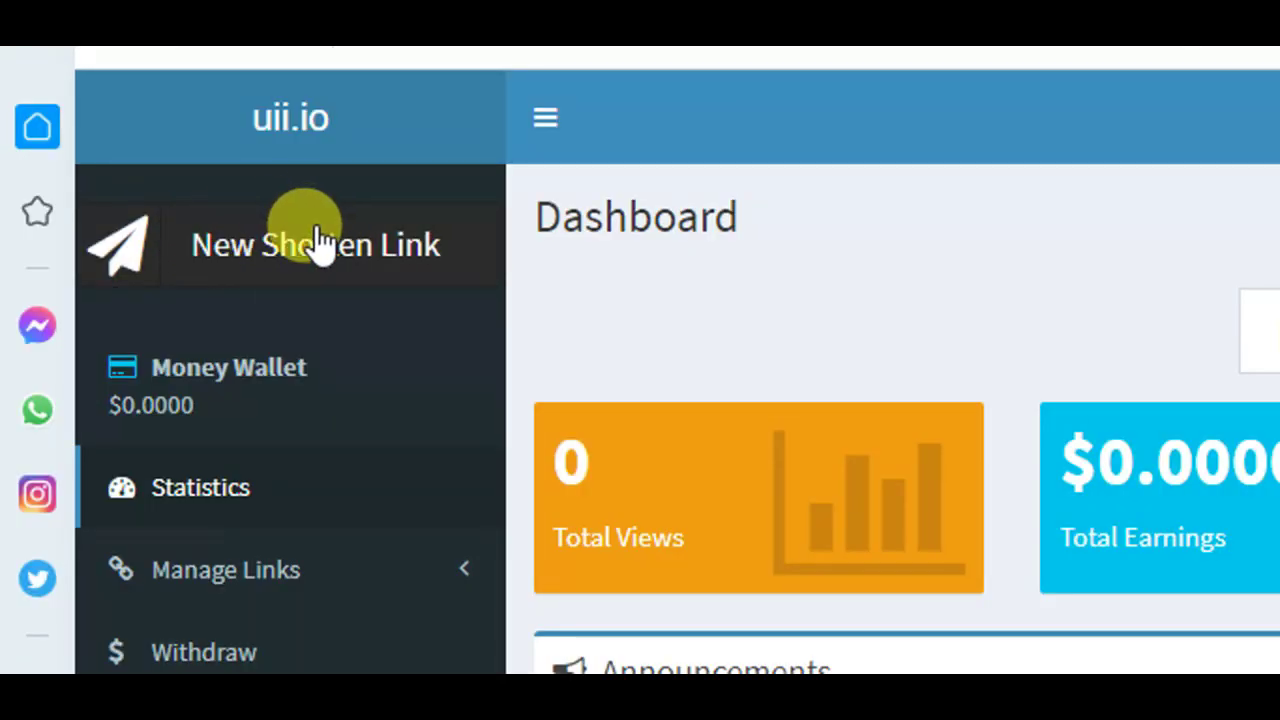
click(338, 245)
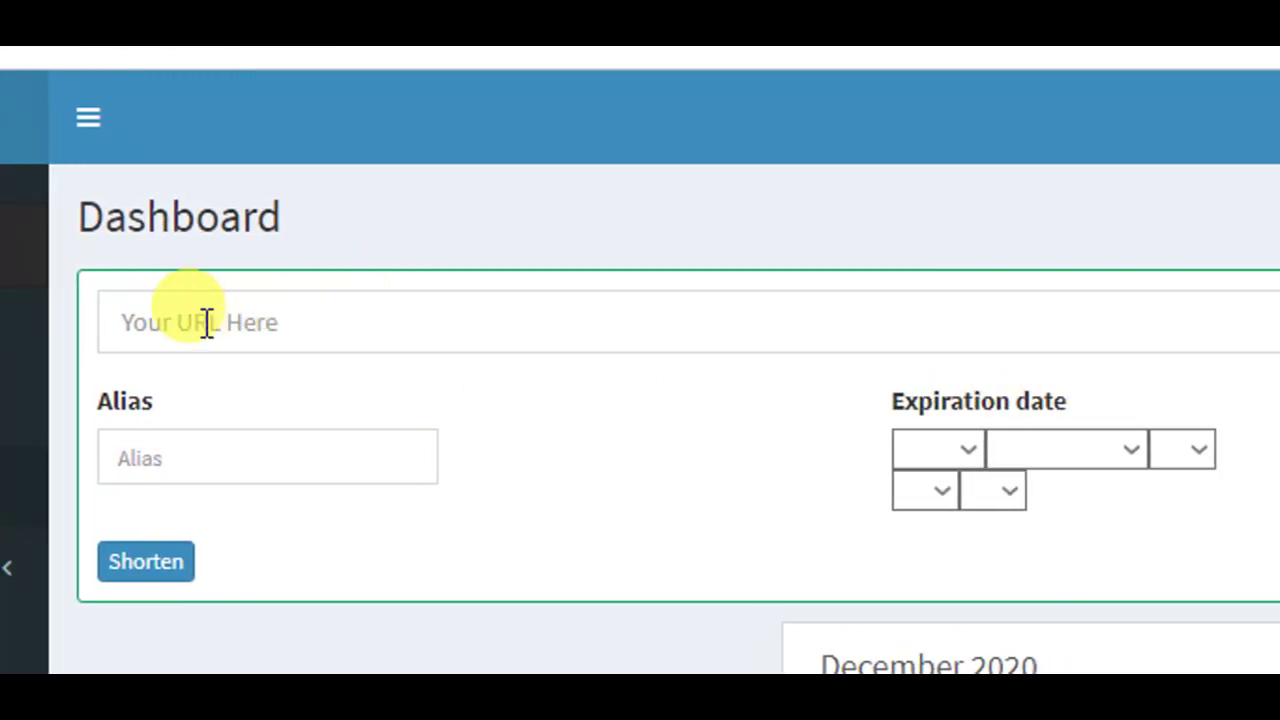
click(317, 326)
key(ctrl+v)
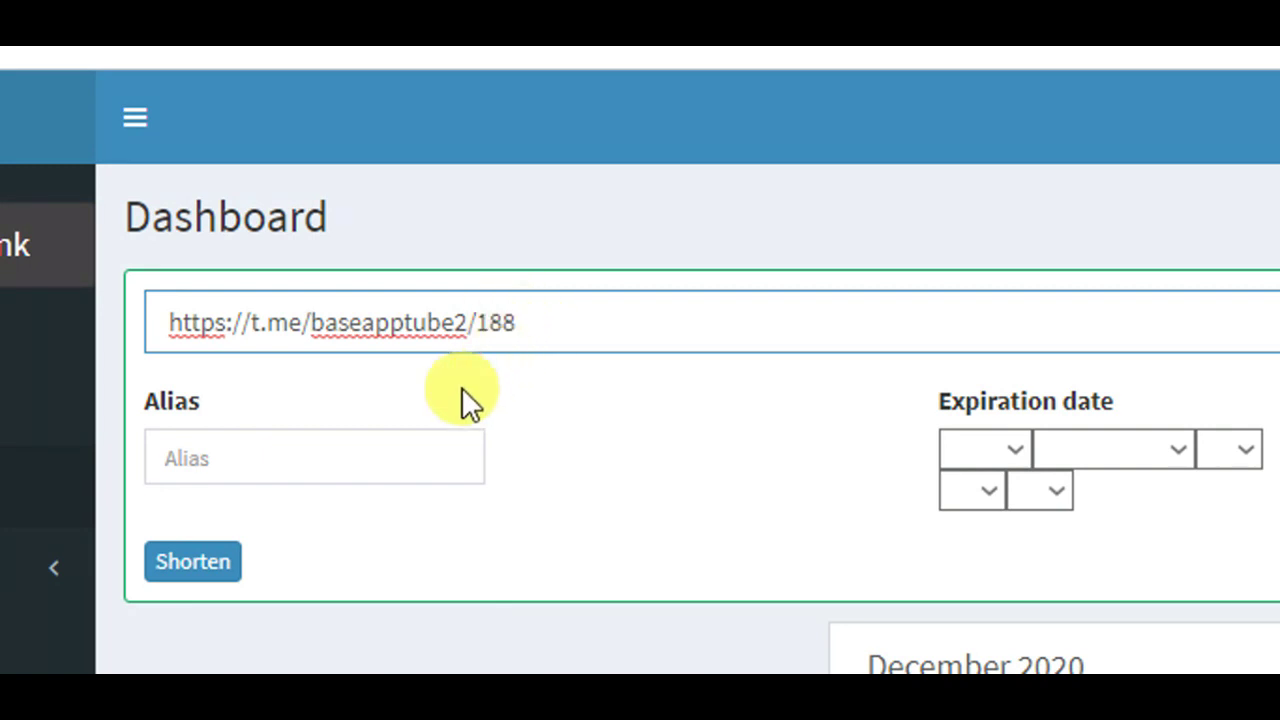
- Set the alias to makemoneytelegram and shorten the Telegram post link
click(270, 466)
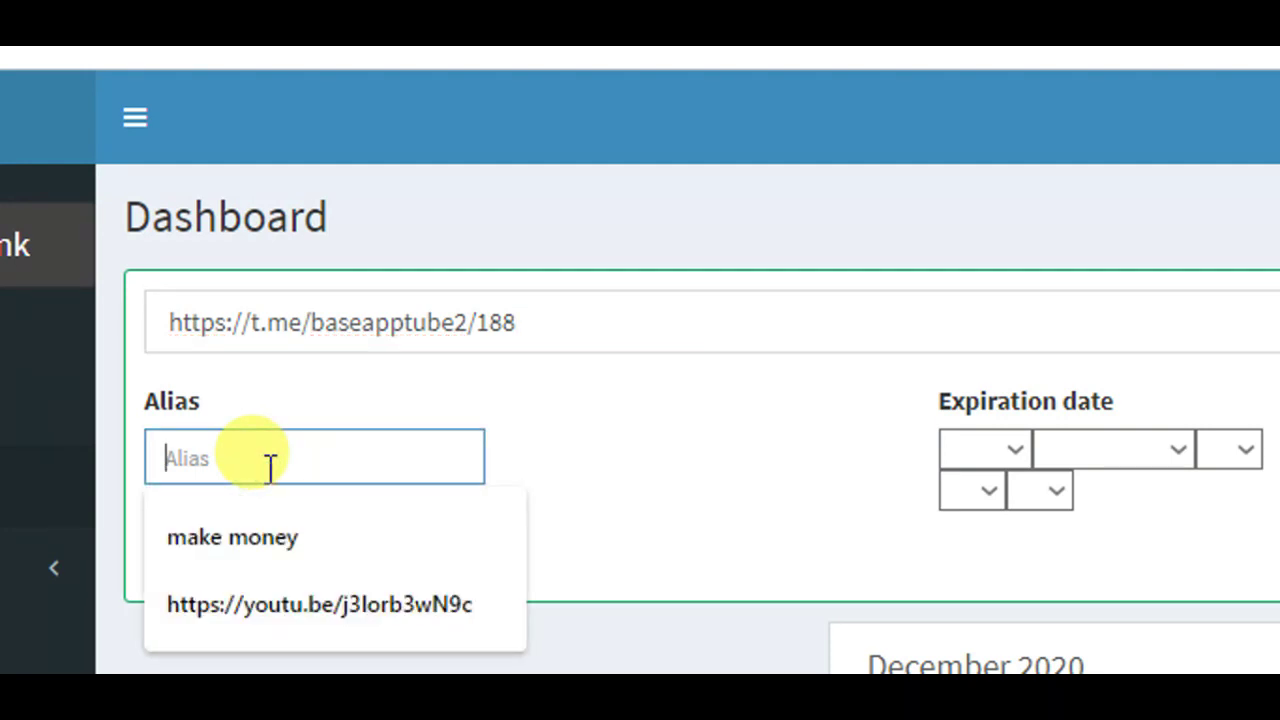
text(ma)
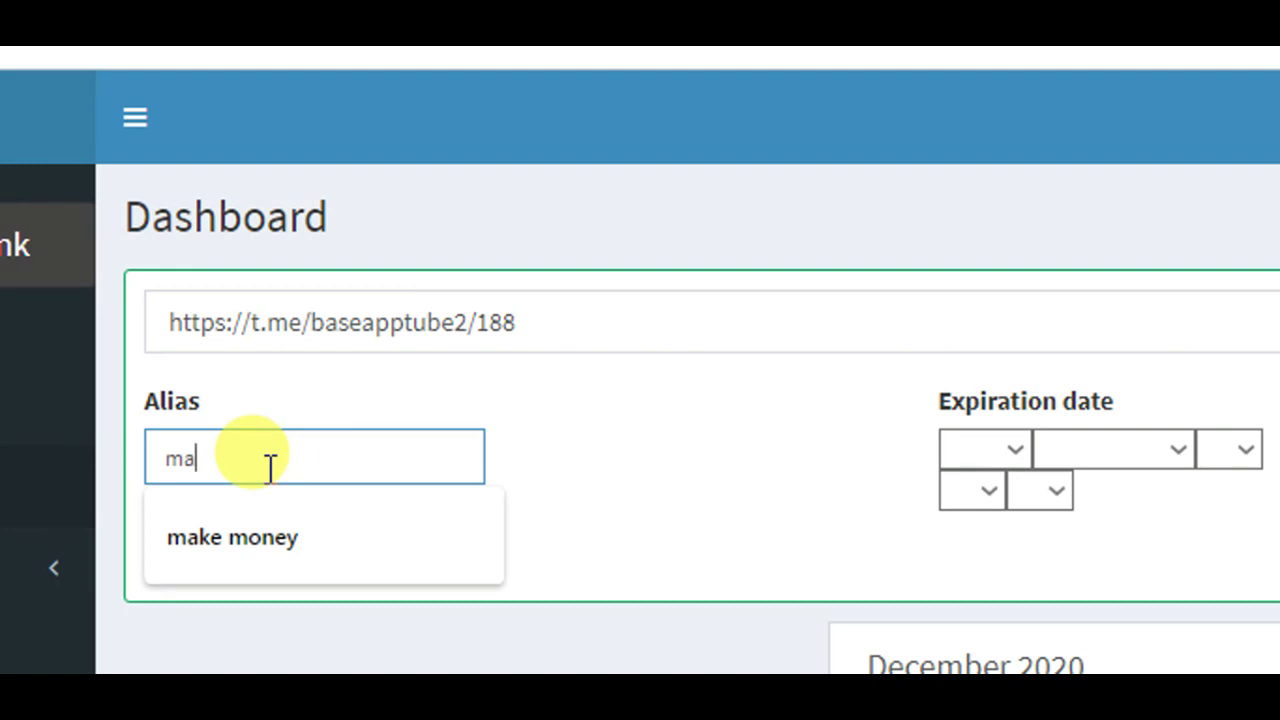
text(moneytelegram)
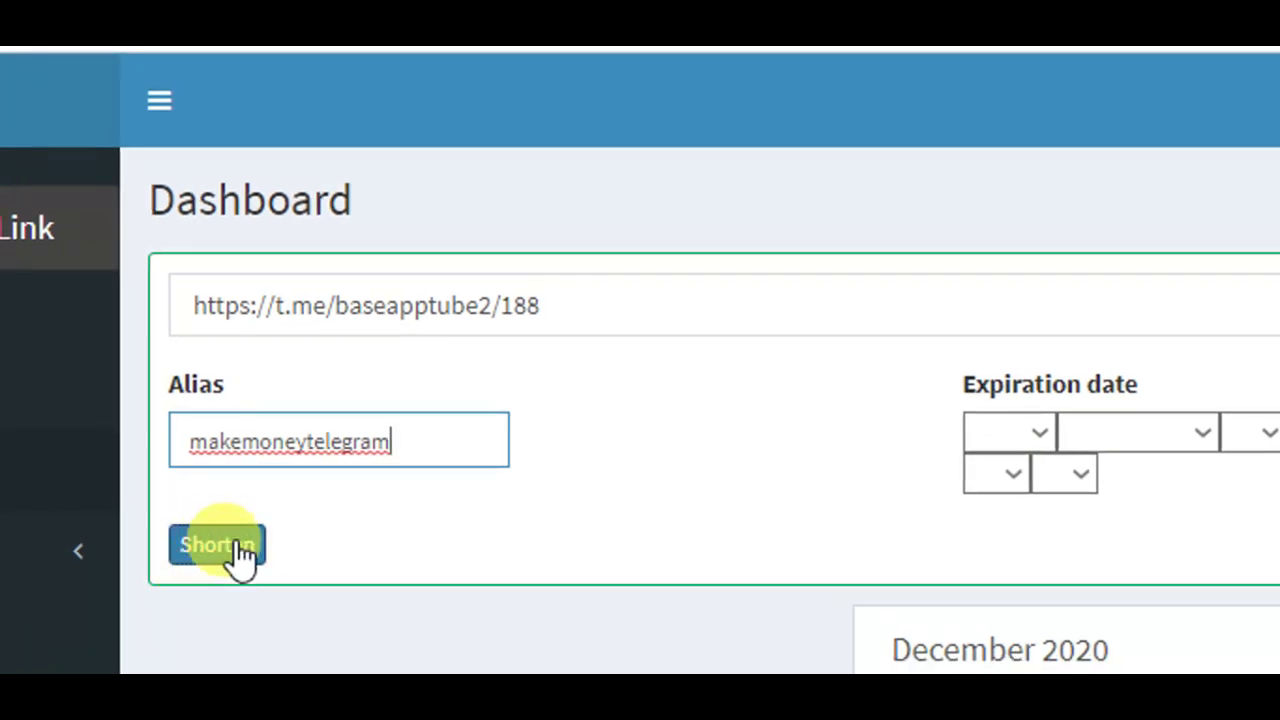
click(226, 558)
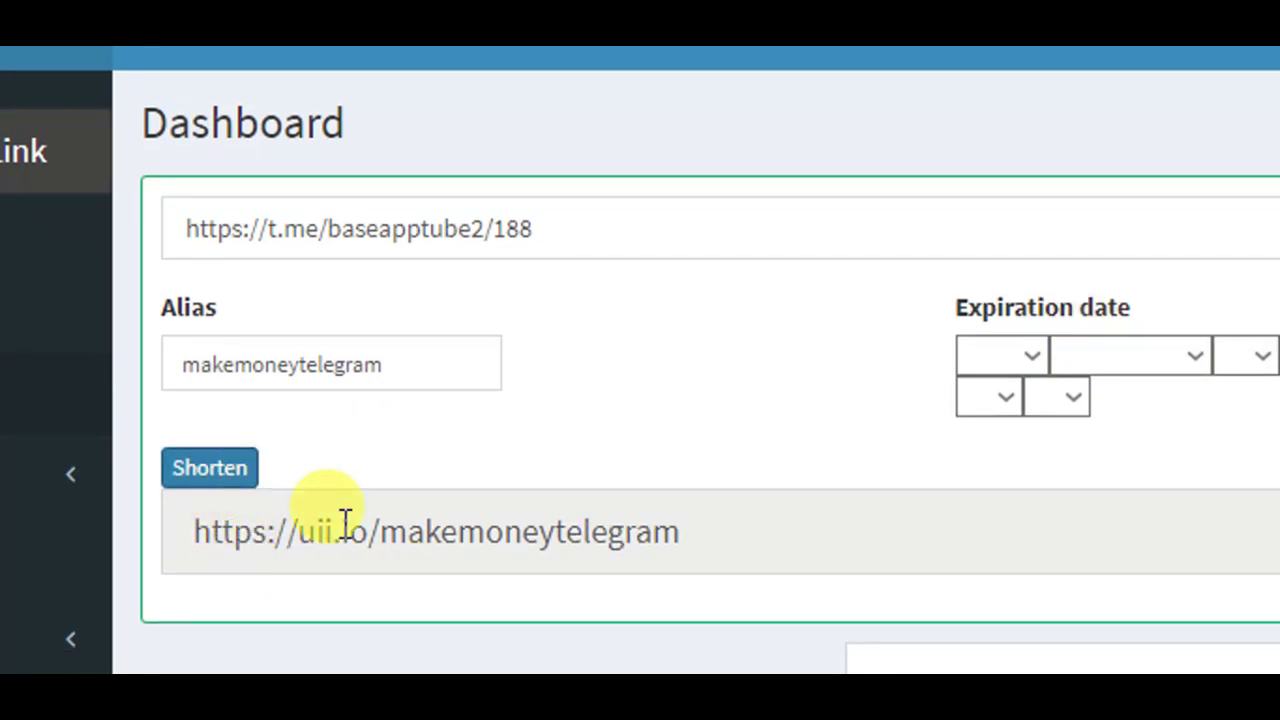
click(730, 525)
drag(438, 527, 523, 531)
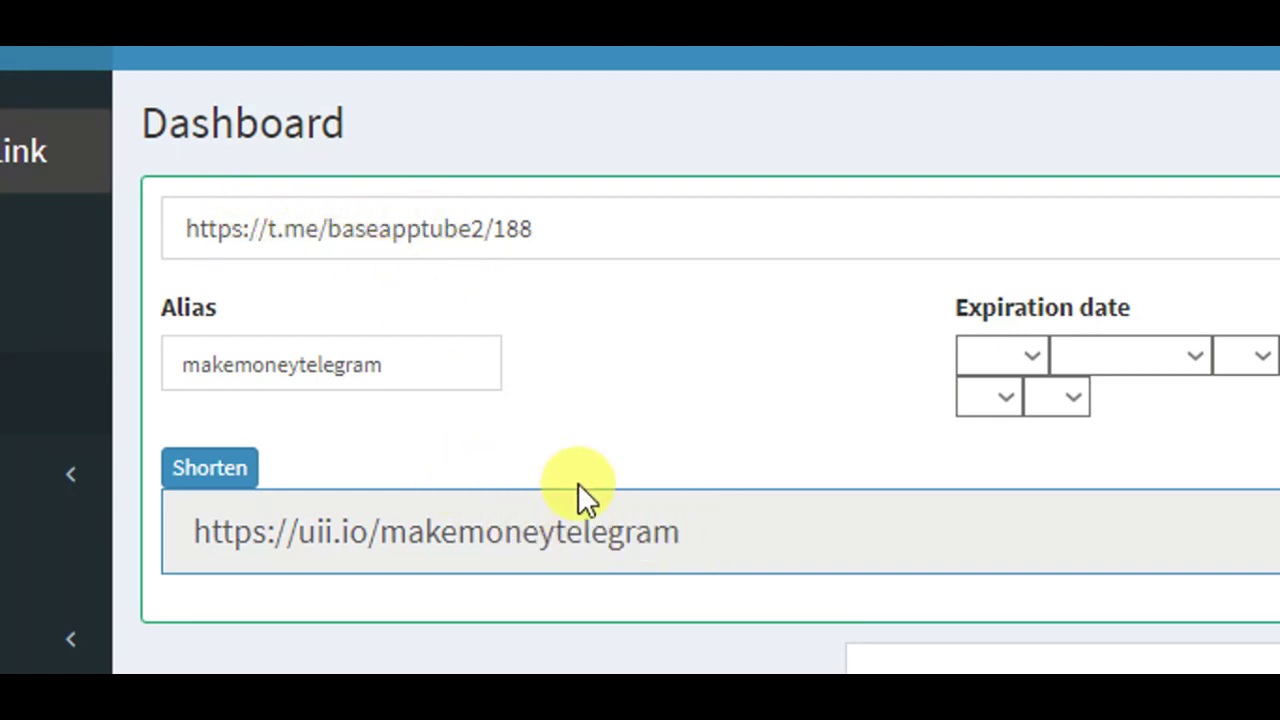
drag(706, 533, 194, 529)
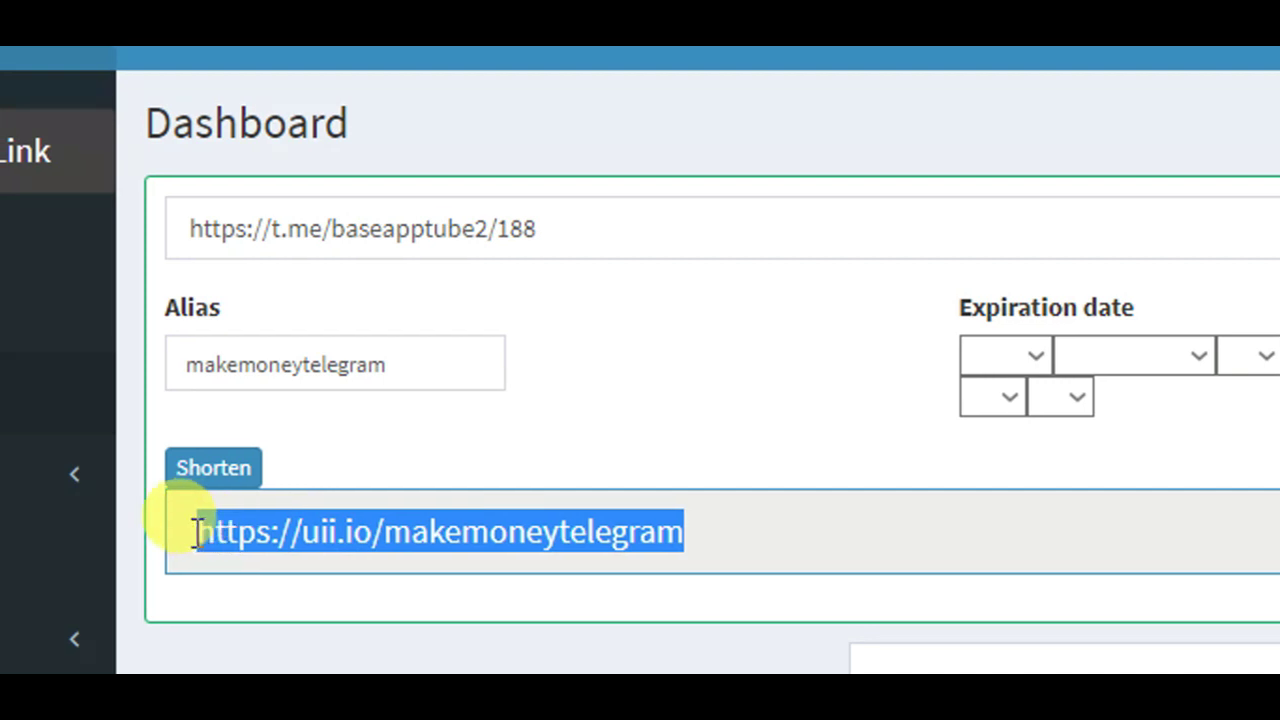
drag(584, 531, 226, 547)
right_click(226, 546)
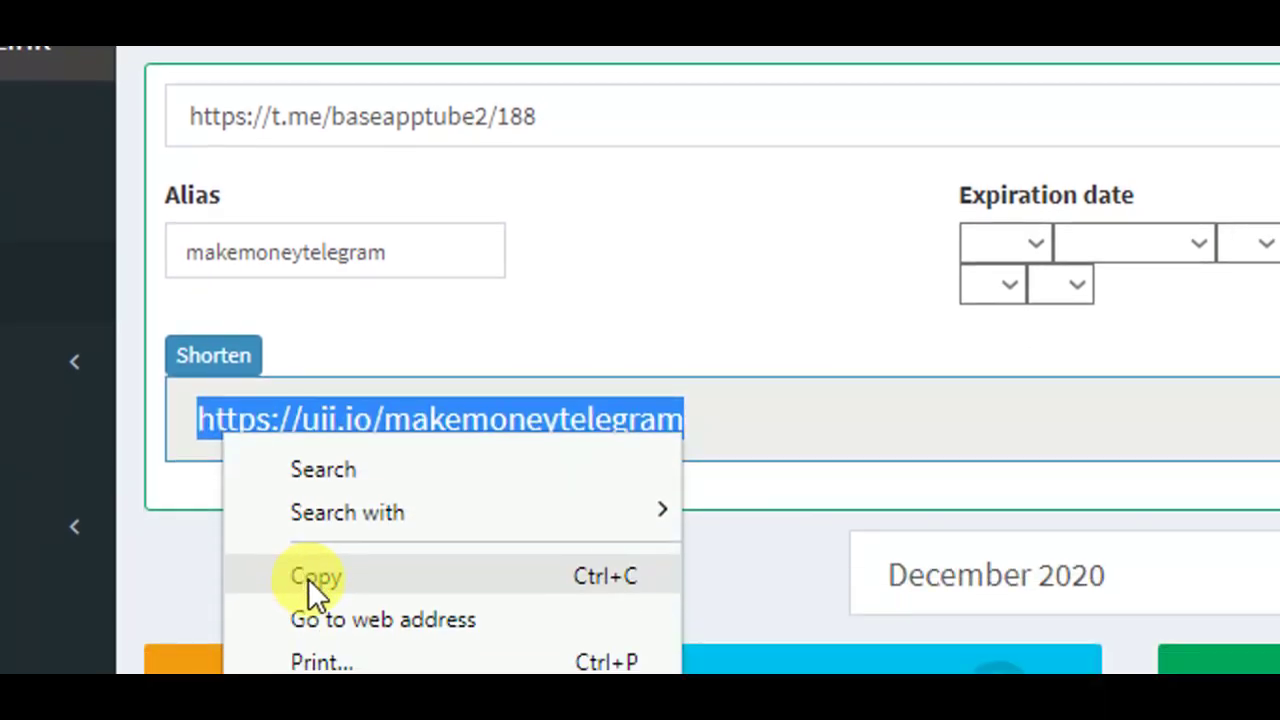
click(308, 578)
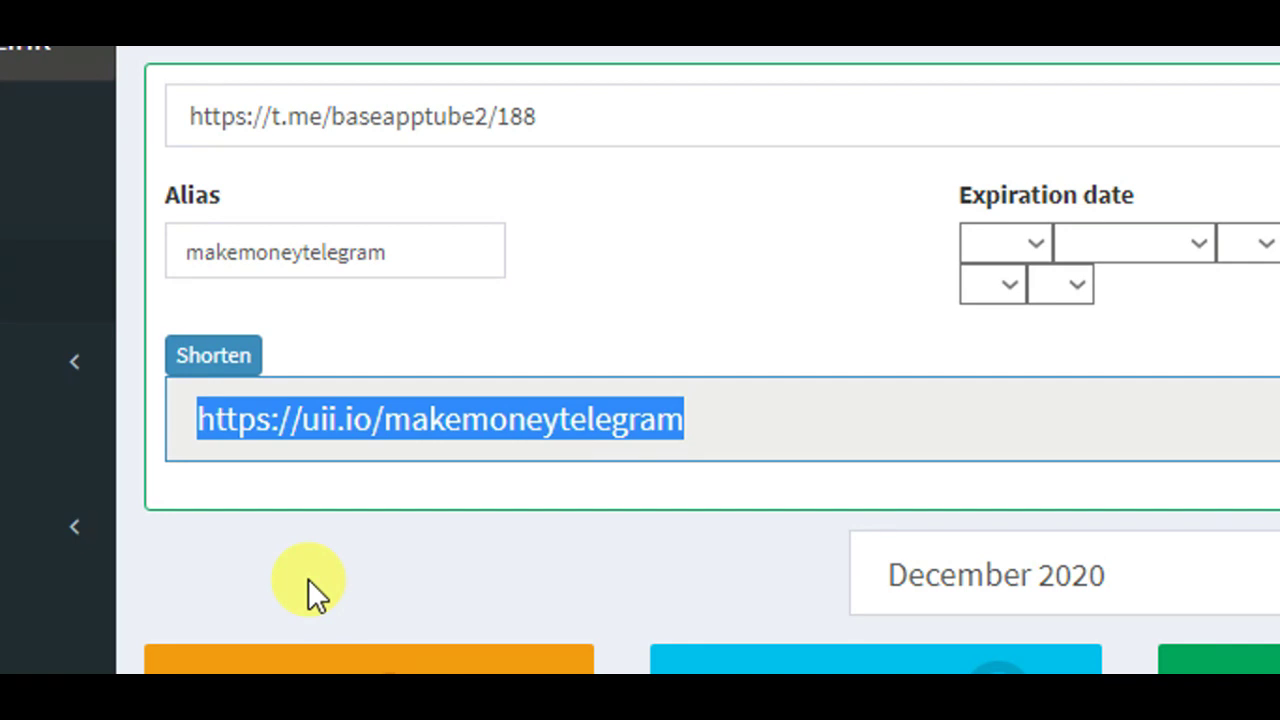
- Examine the dashboard's Total Views, Total Earnings and Referral Earnings figures for December 2020
scroll(308, 578, down, 1)
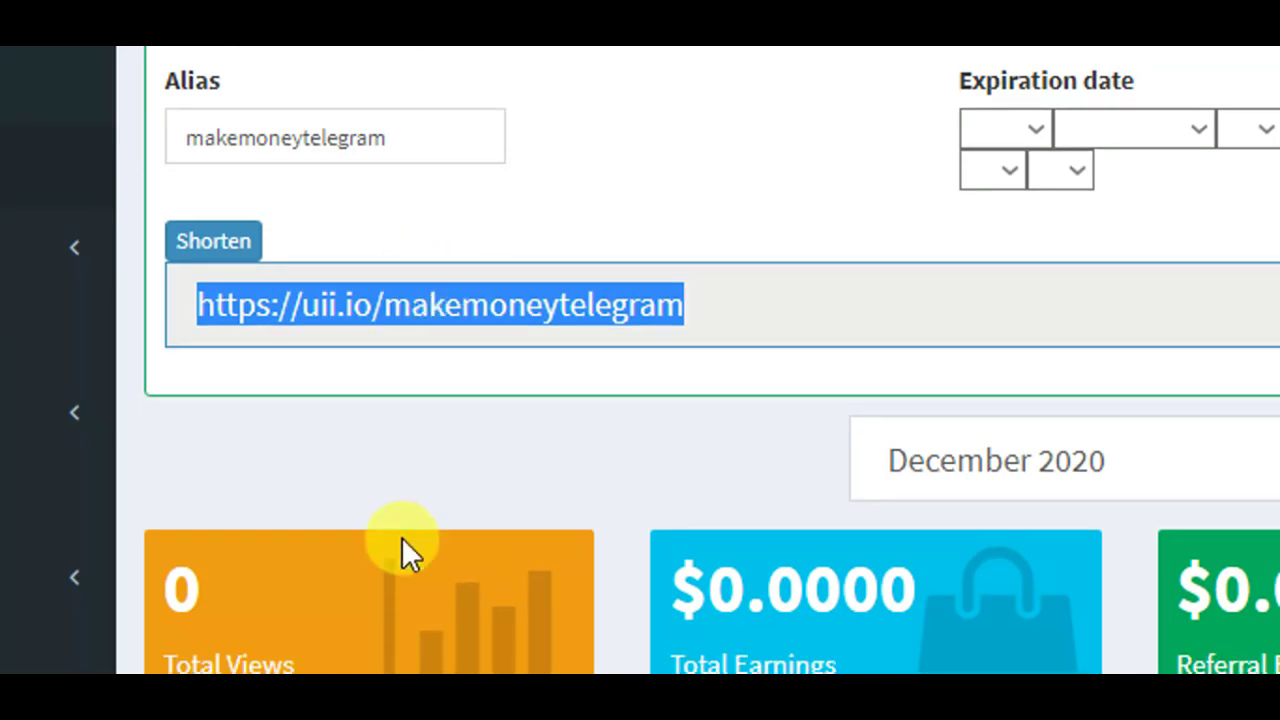
scroll(380, 580, down, 2)
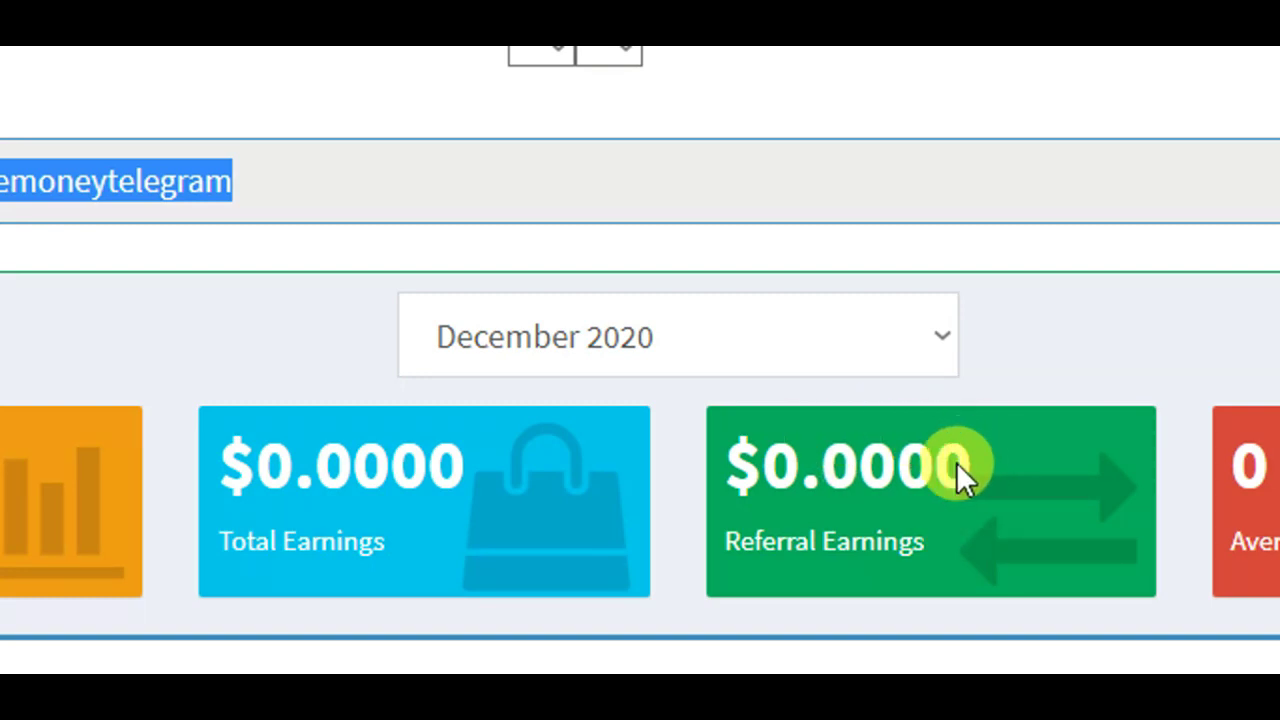
drag(996, 465, 737, 480)
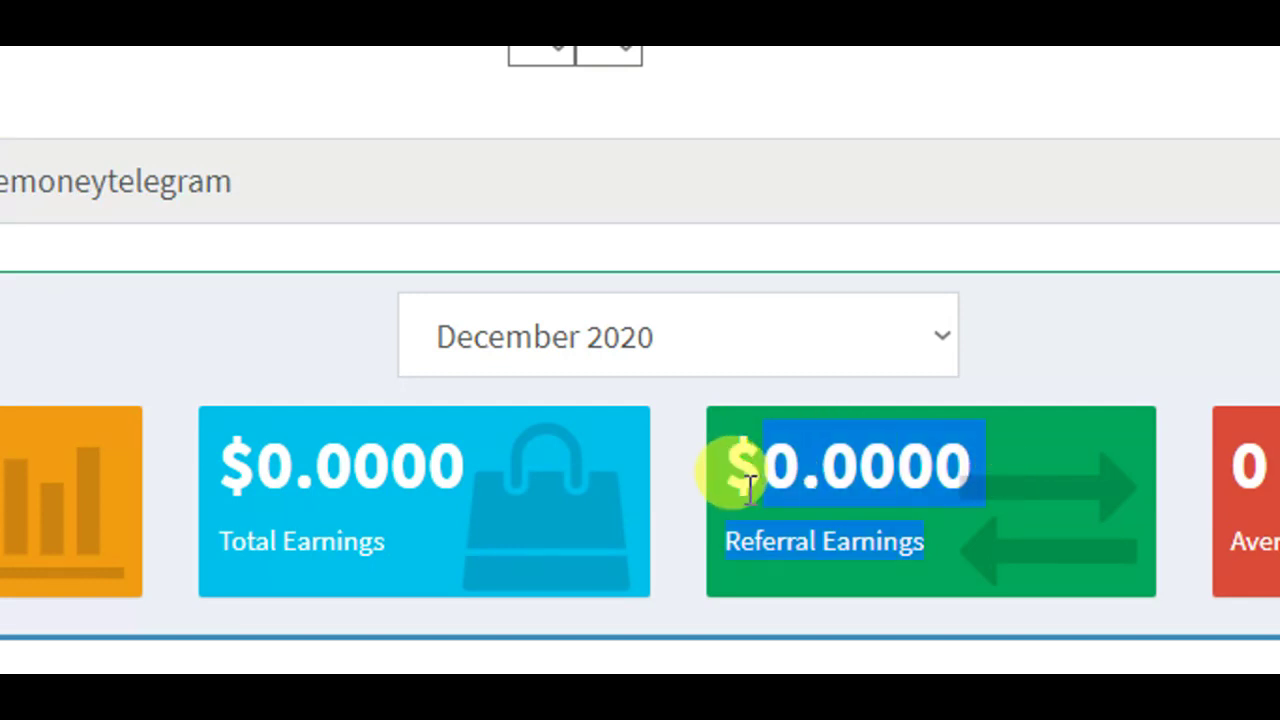
click(738, 485)
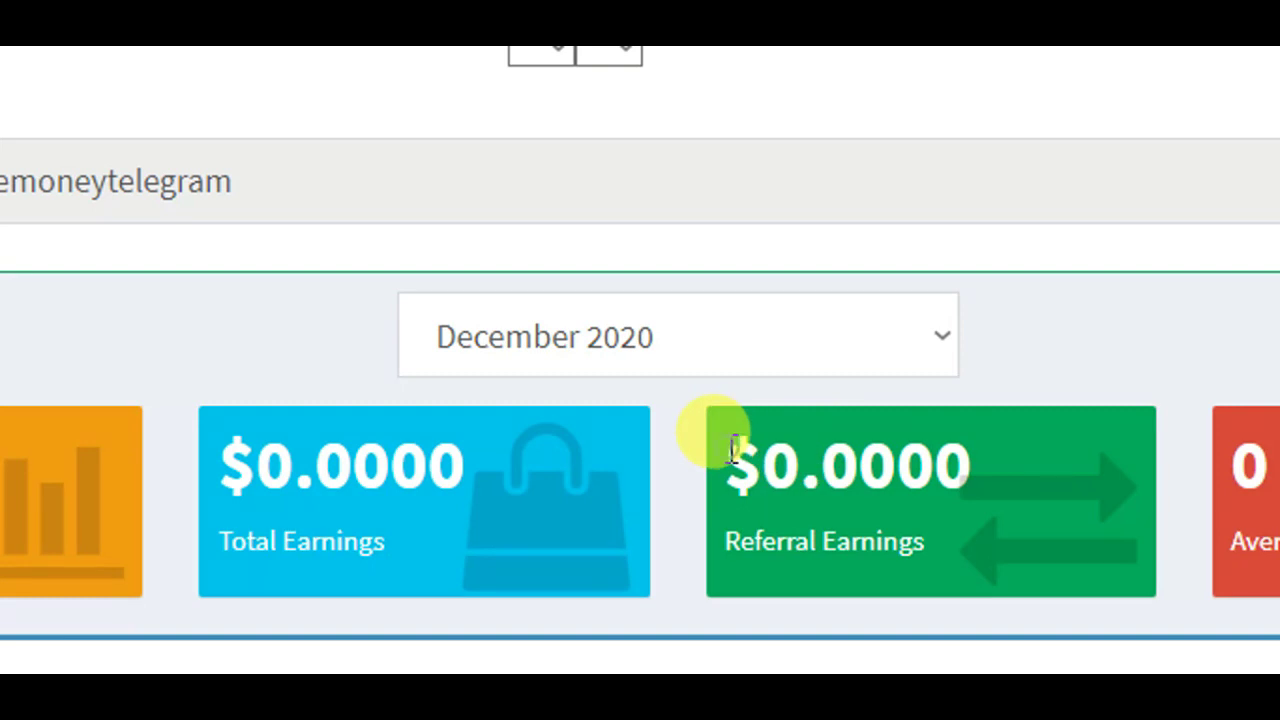
drag(733, 450, 943, 518)
click(951, 545)
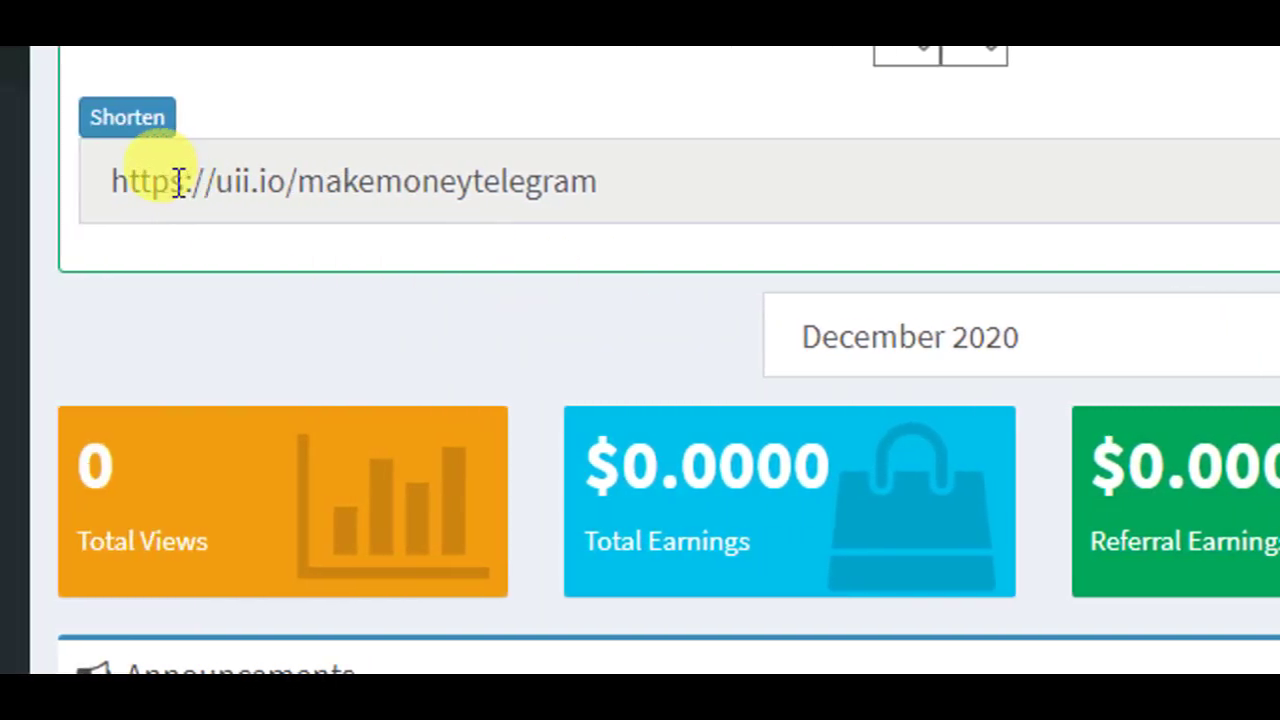
- Copy the makemoneytelegram short link again and switch to the Base App Tube channel in Telegram
drag(633, 183, 188, 222)
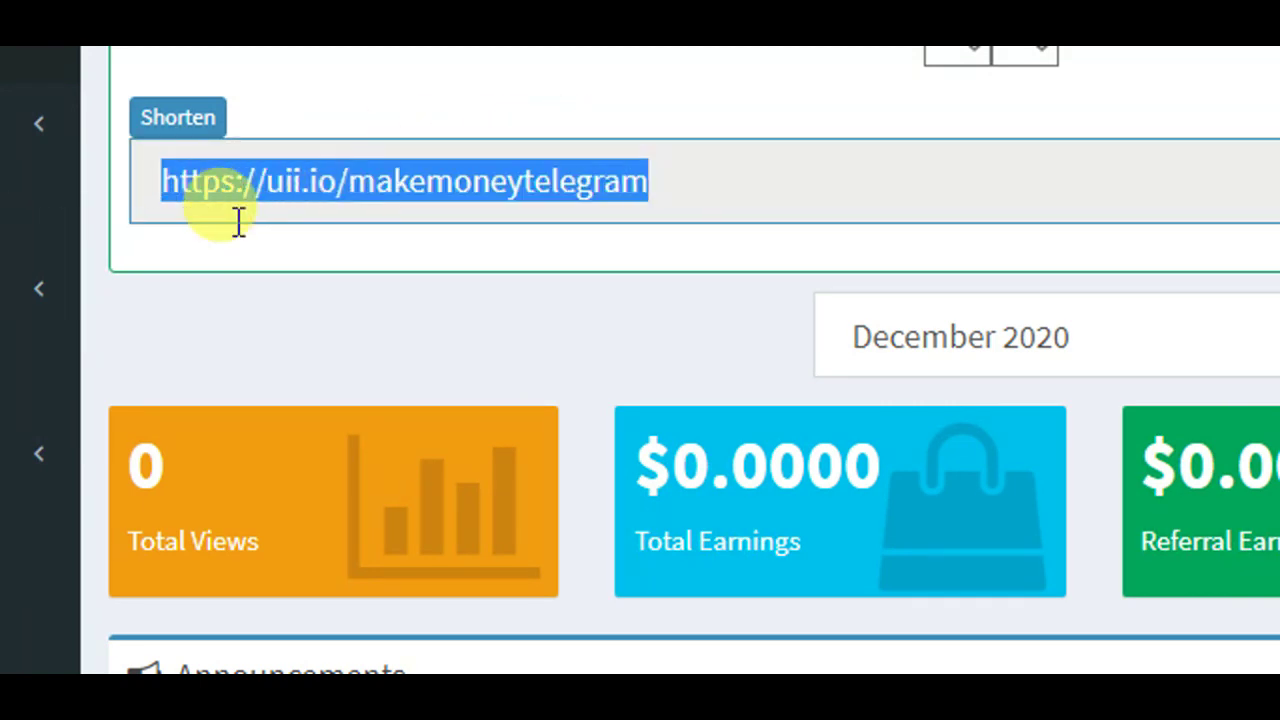
right_click(351, 172)
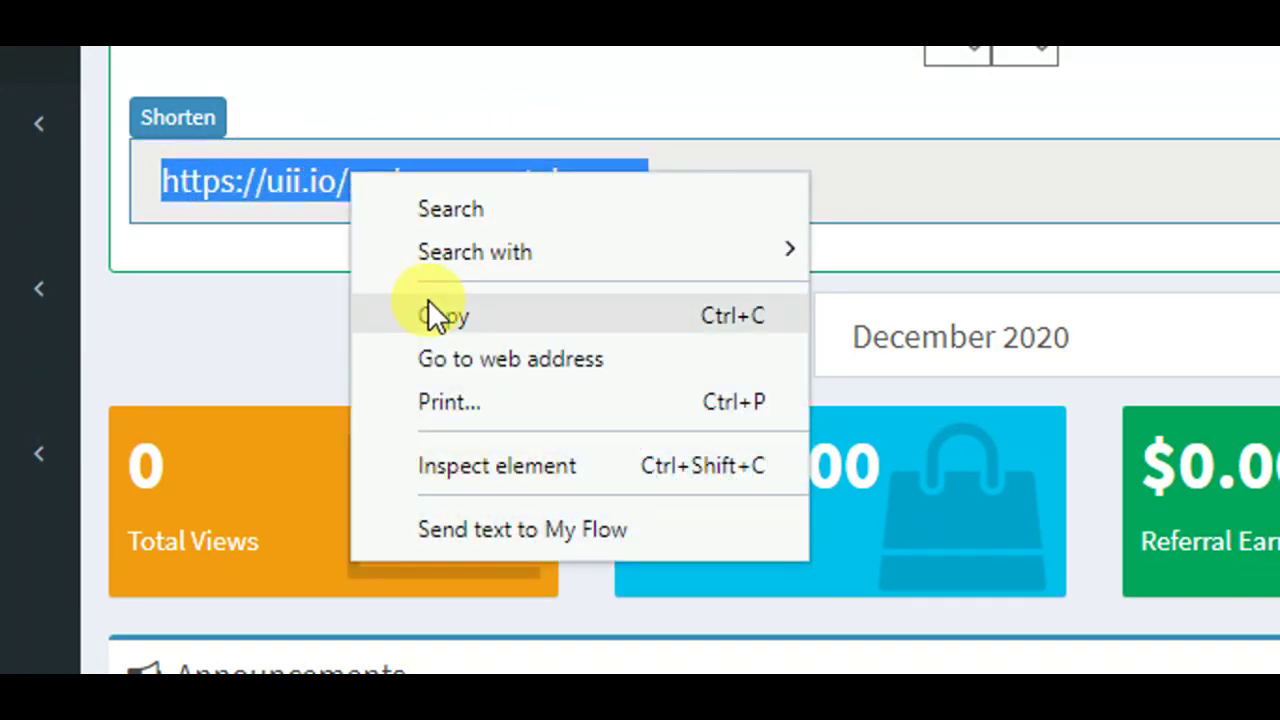
click(430, 312)
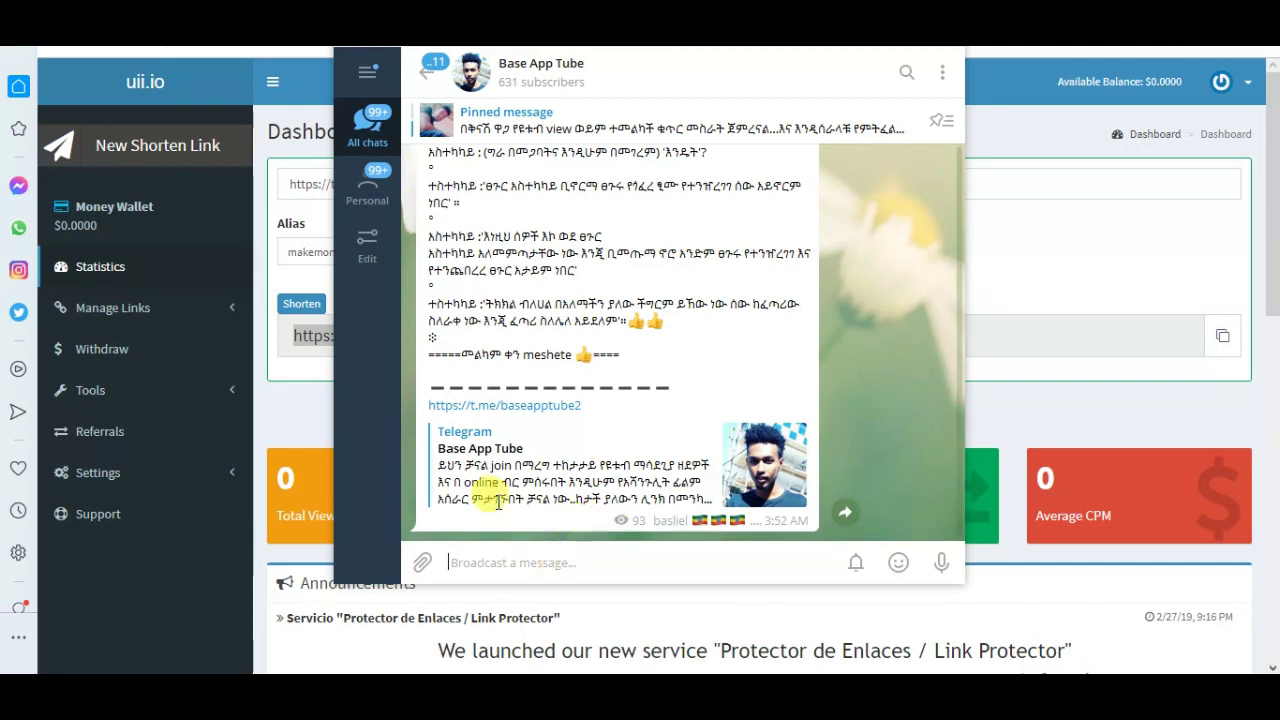
- Return to uii.io in the browser and open the Referrals page to view its banner code and My Referrals section
click(131, 628)
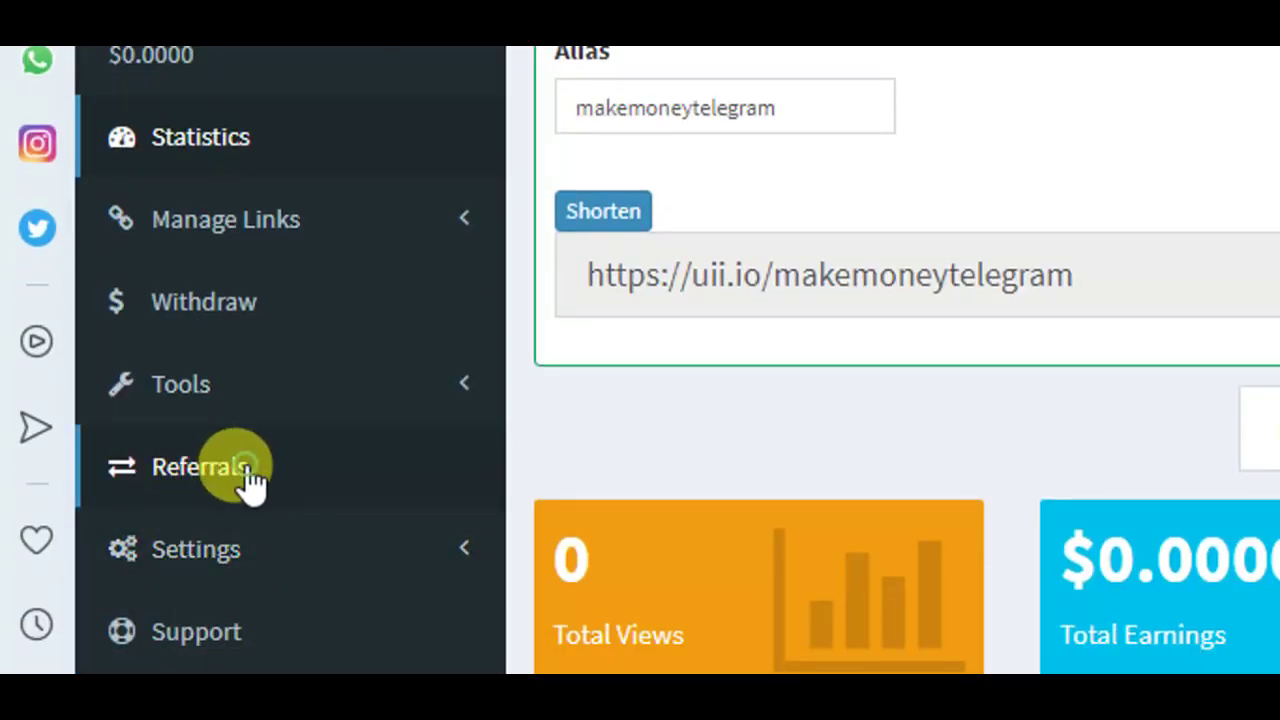
click(250, 480)
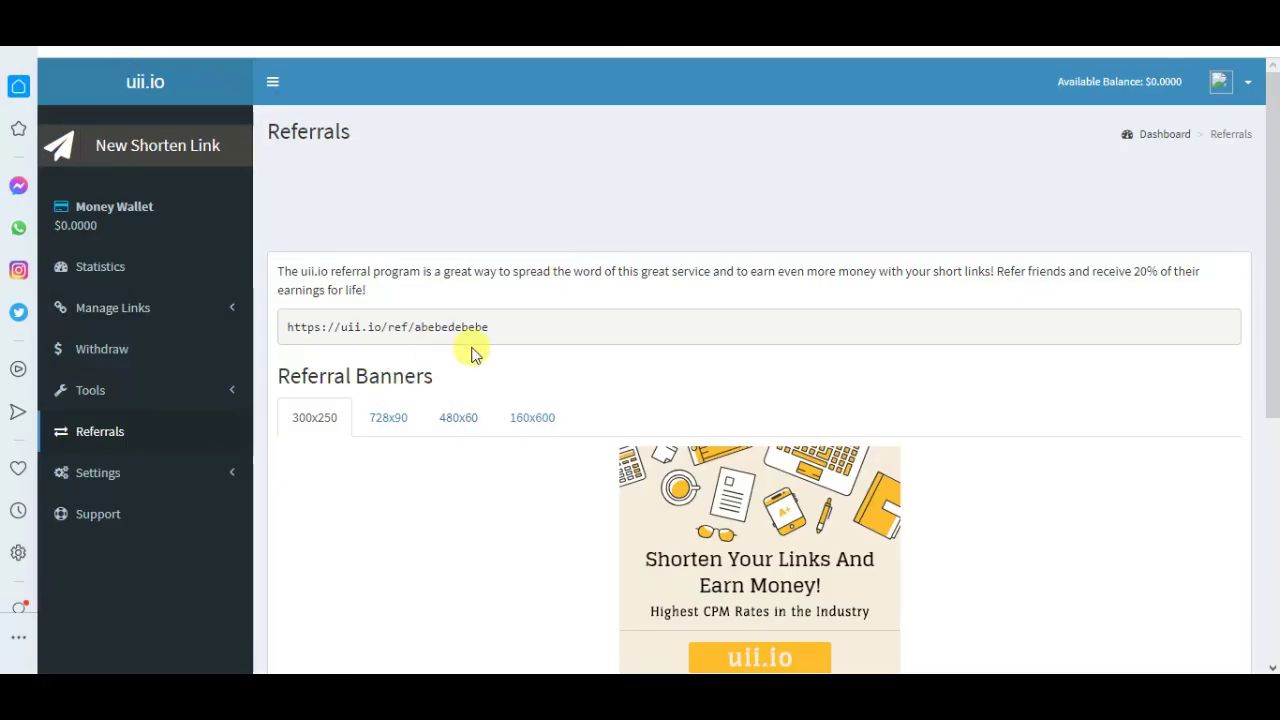
drag(1273, 290, 1243, 514)
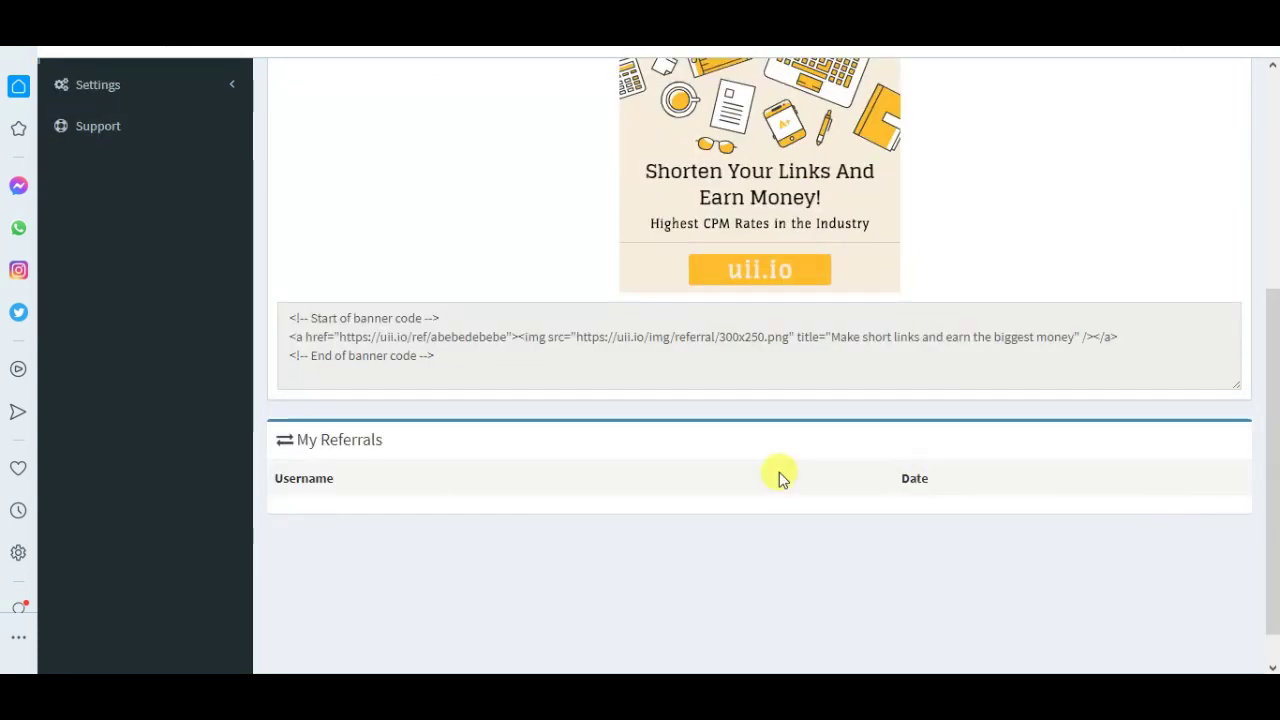
- Copy the complete HTML code of the 300x250 referral banner
drag(437, 355, 263, 314)
click(440, 367)
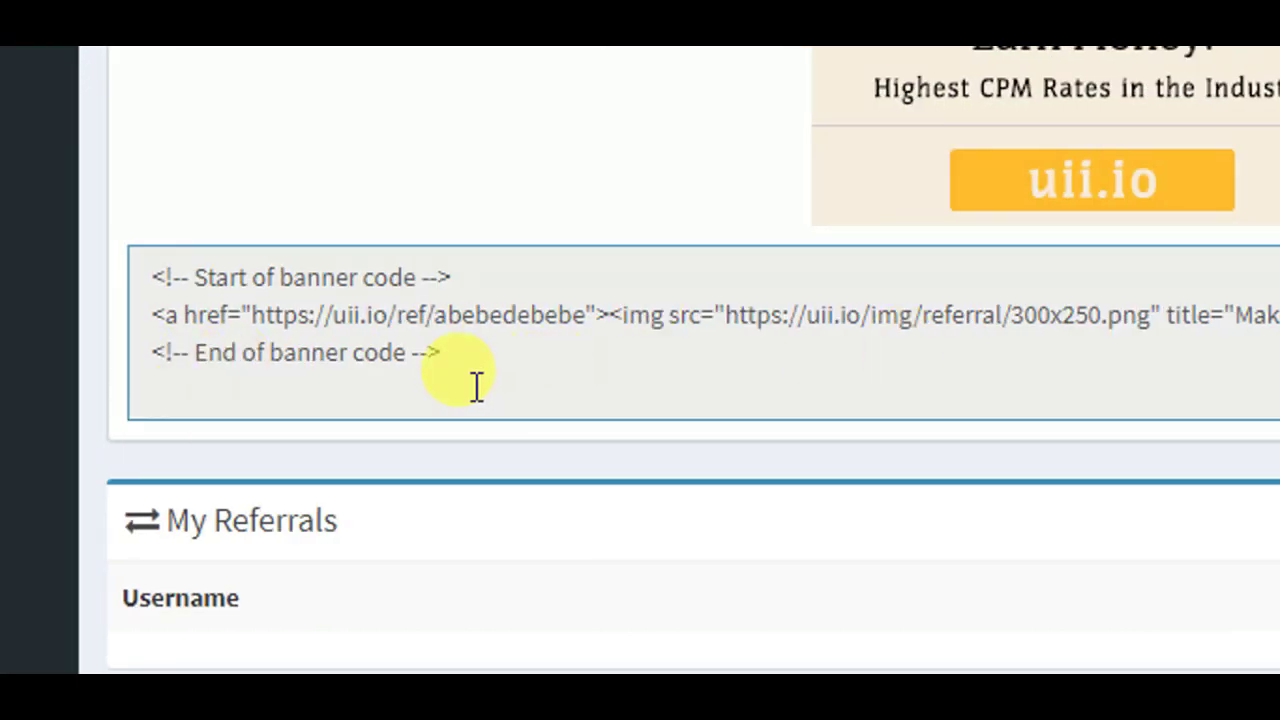
click(471, 371)
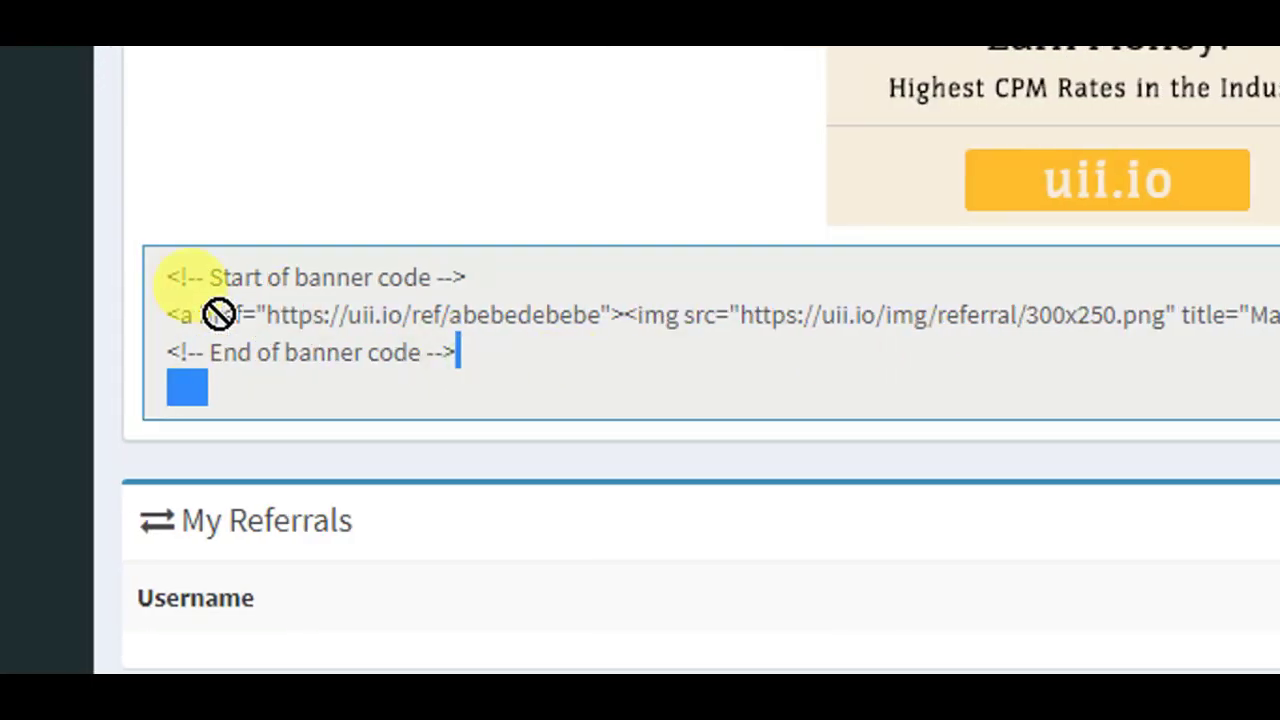
click(408, 349)
key(ctrl+a)
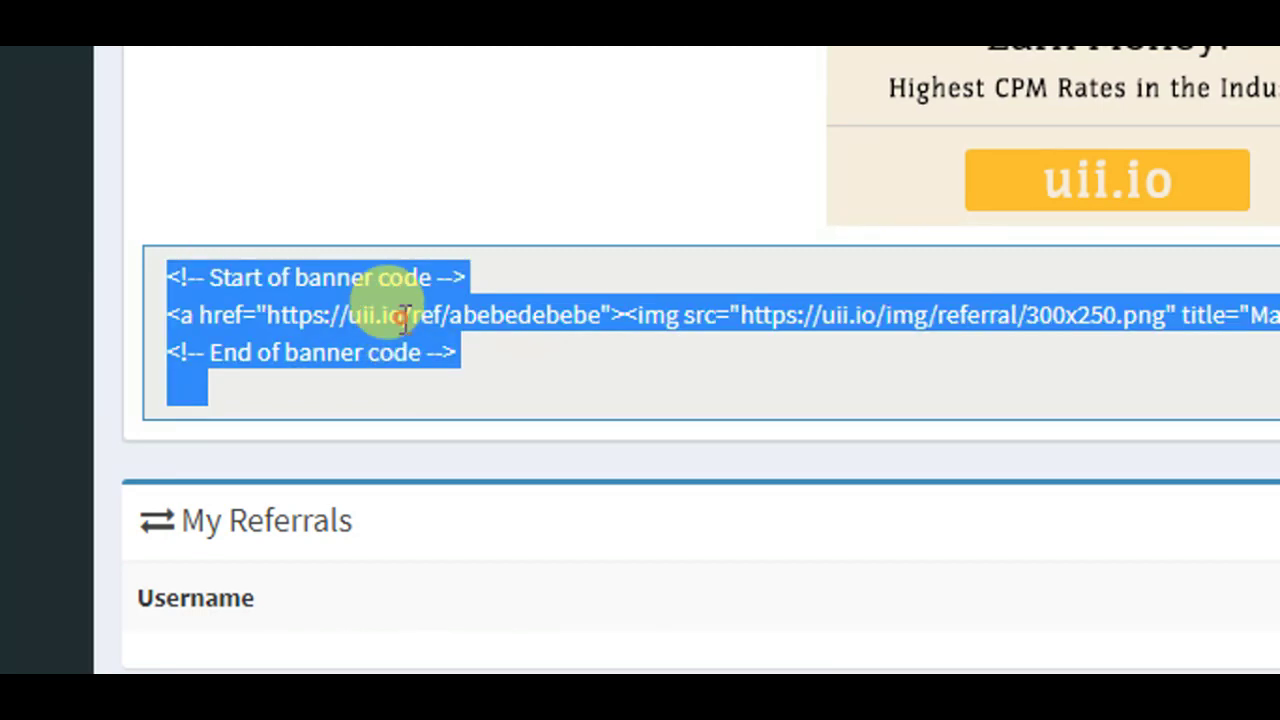
right_click(443, 329)
click(499, 458)
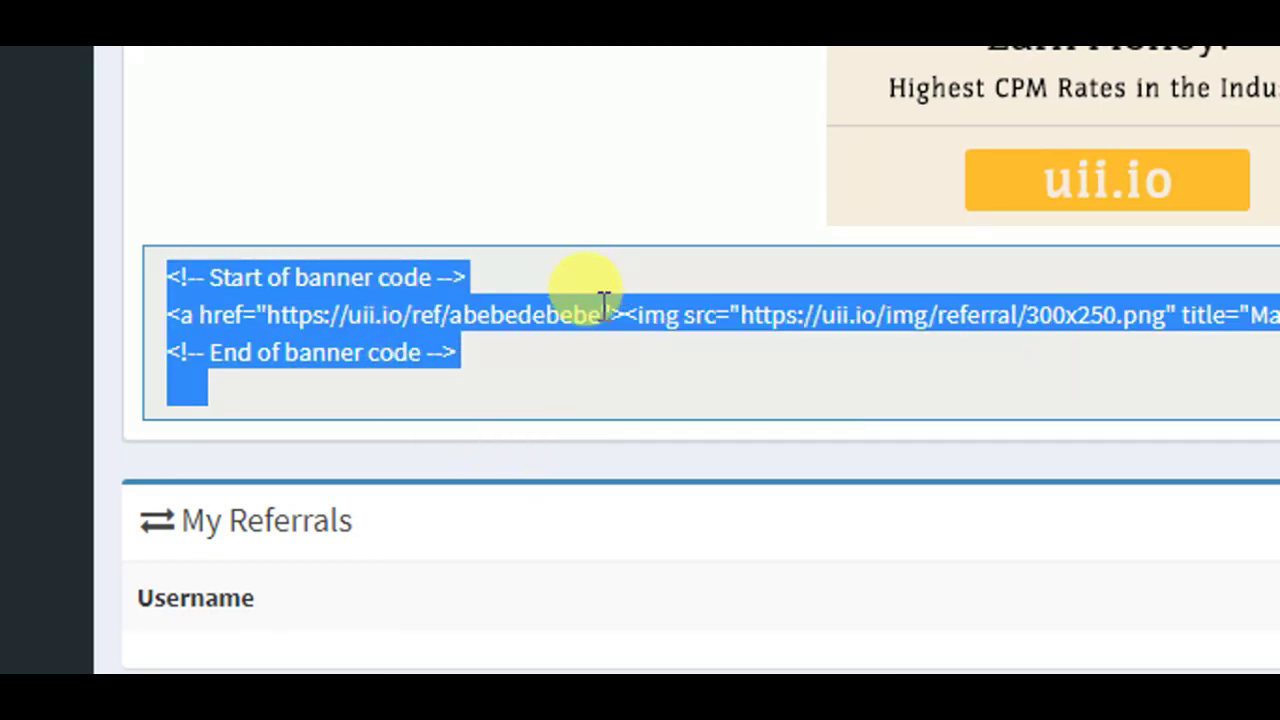
click(578, 332)
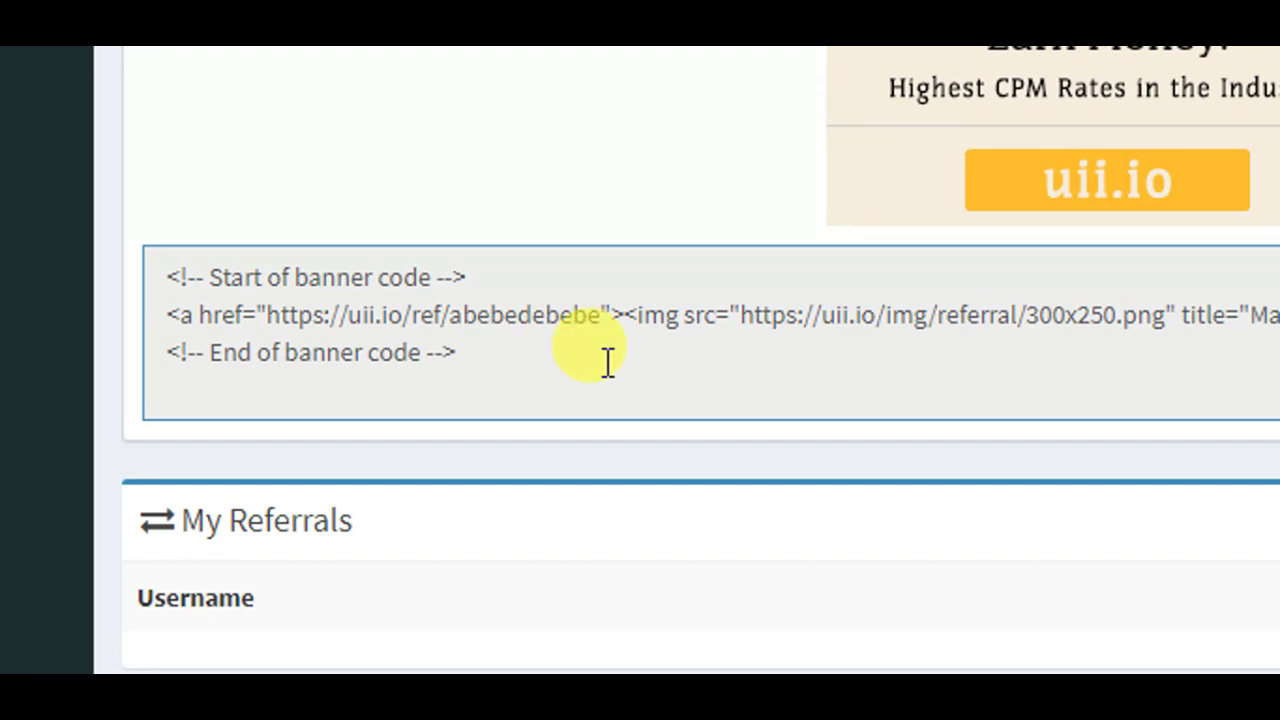
- Copy the account's personal referral link shown above the referral banners
scroll(557, 145, up, 4)
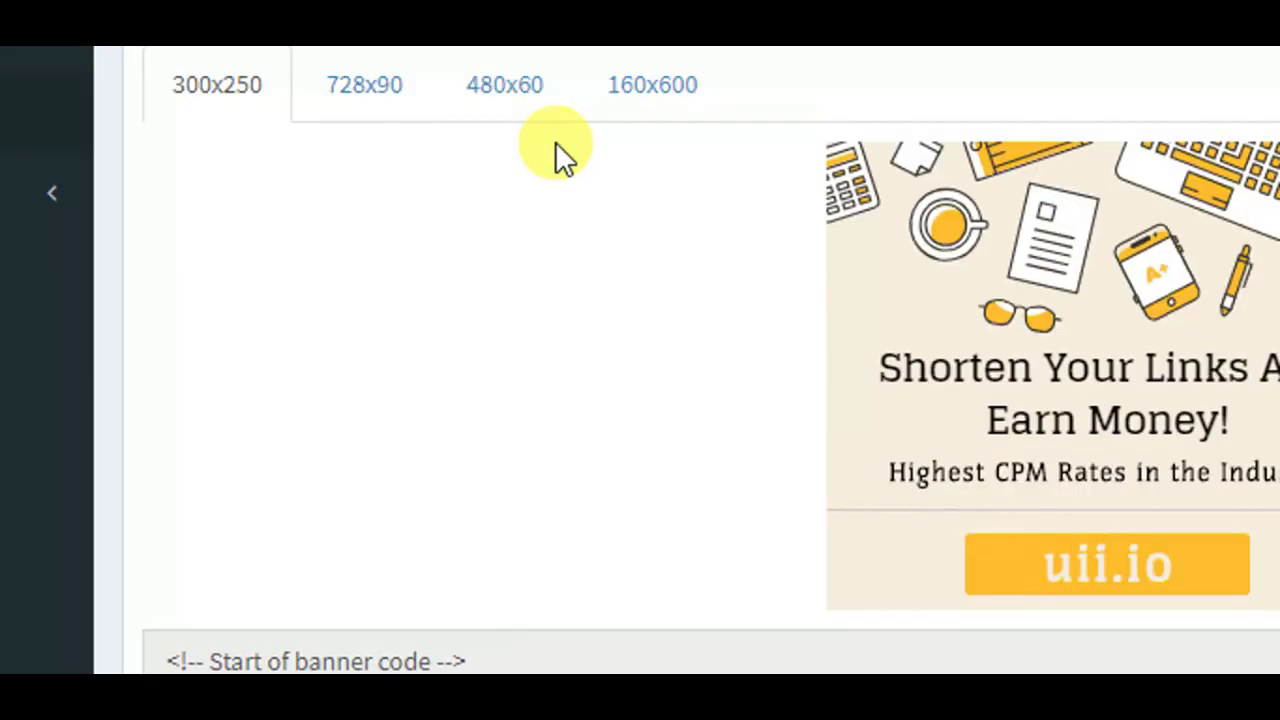
scroll(555, 141, up, 3)
scroll(570, 130, up, 1)
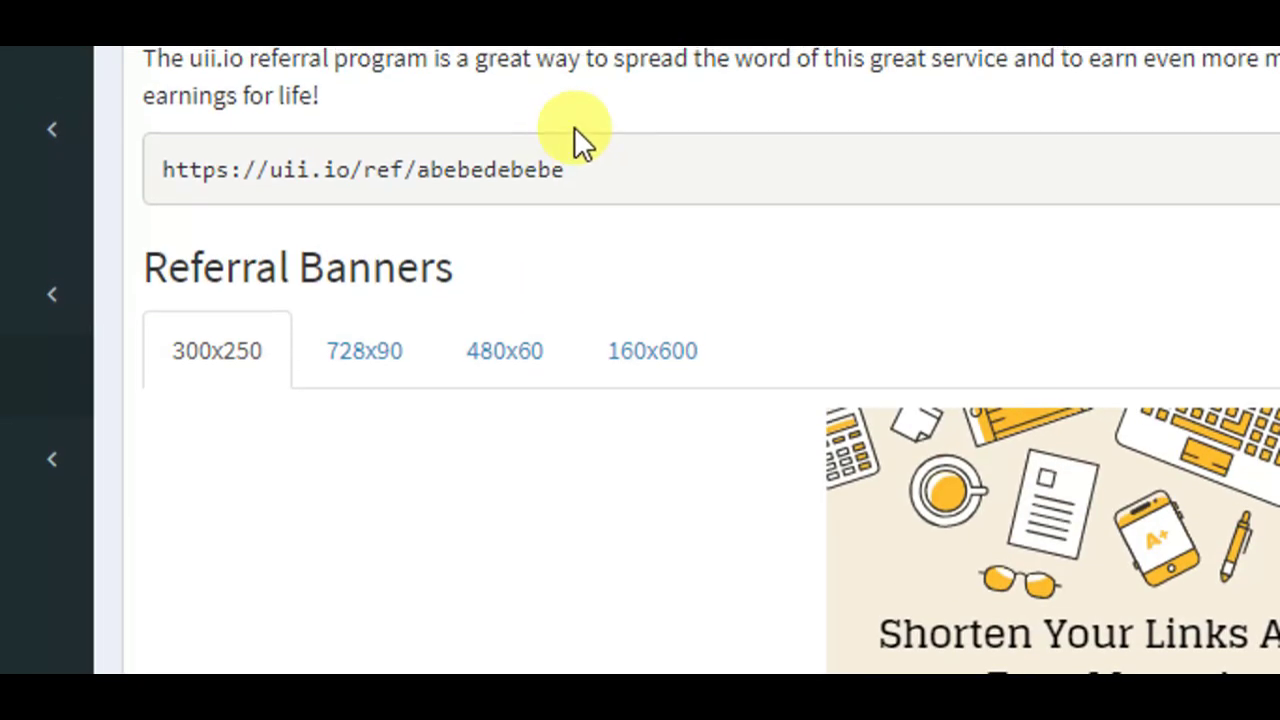
scroll(660, 140, up, 2)
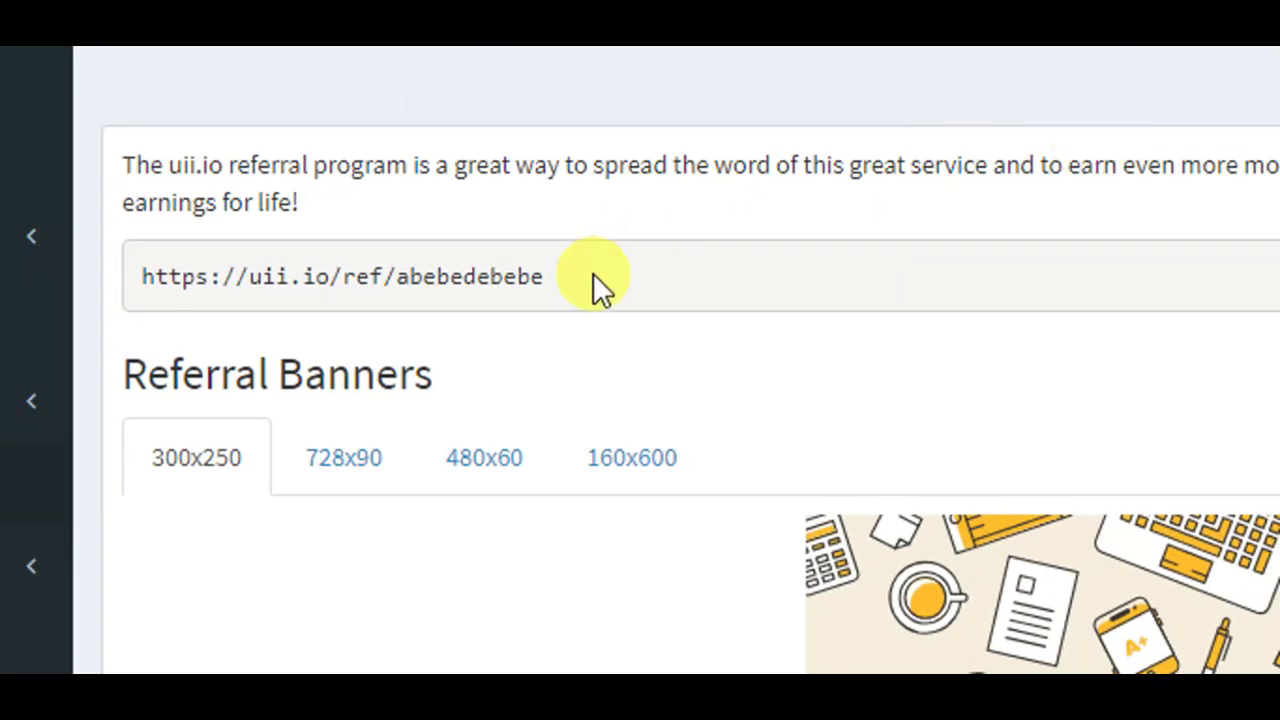
drag(589, 273, 205, 268)
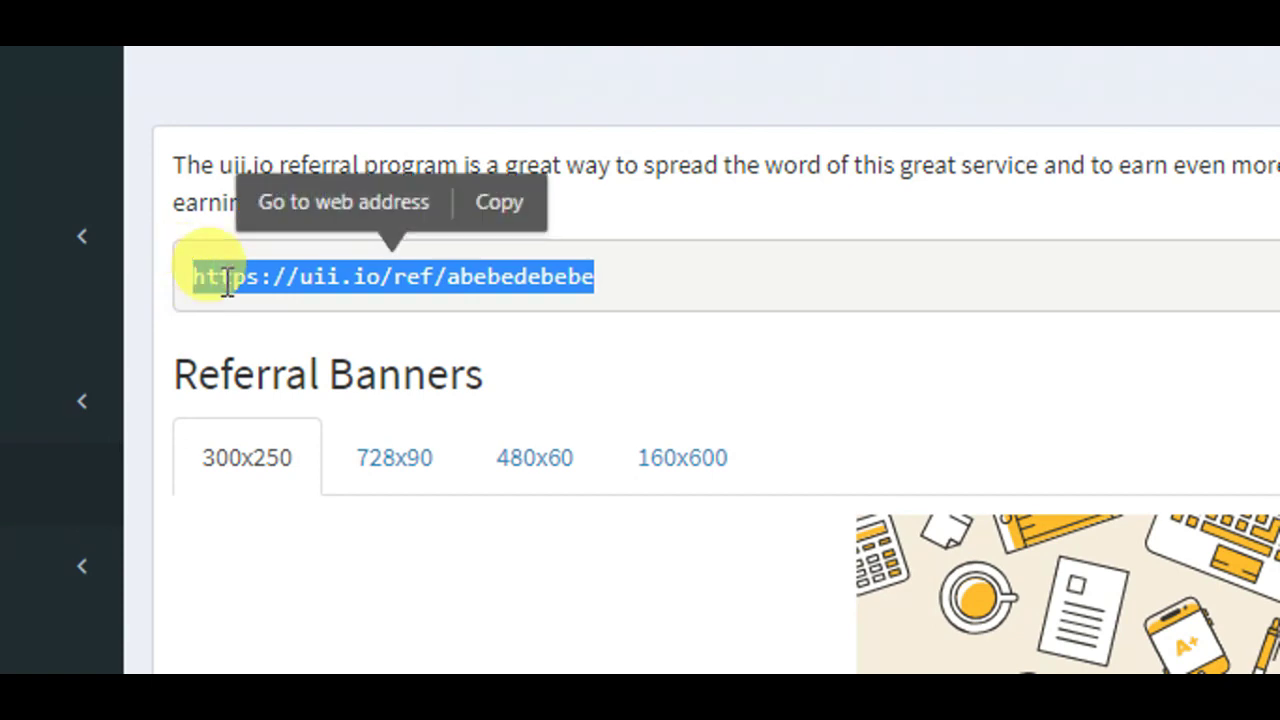
right_click(222, 280)
click(305, 428)
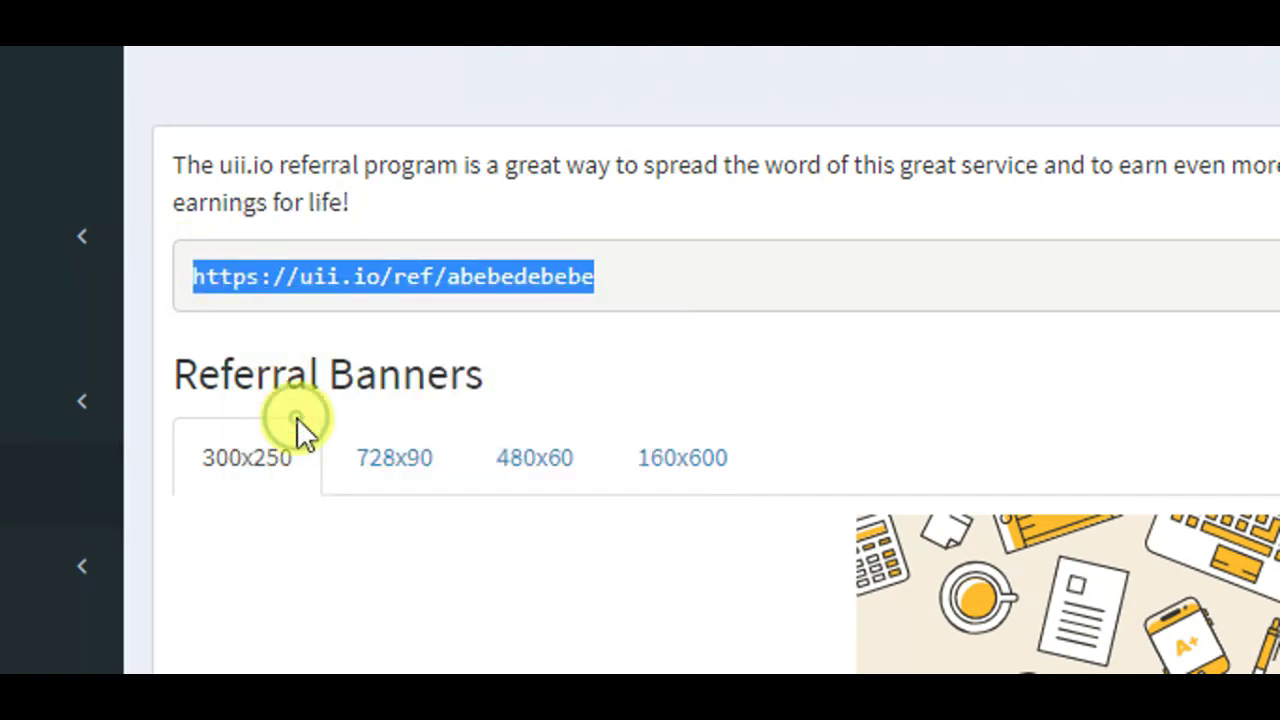
- Deselect the referral link and display the 728x90 referral banner with its code
click(716, 329)
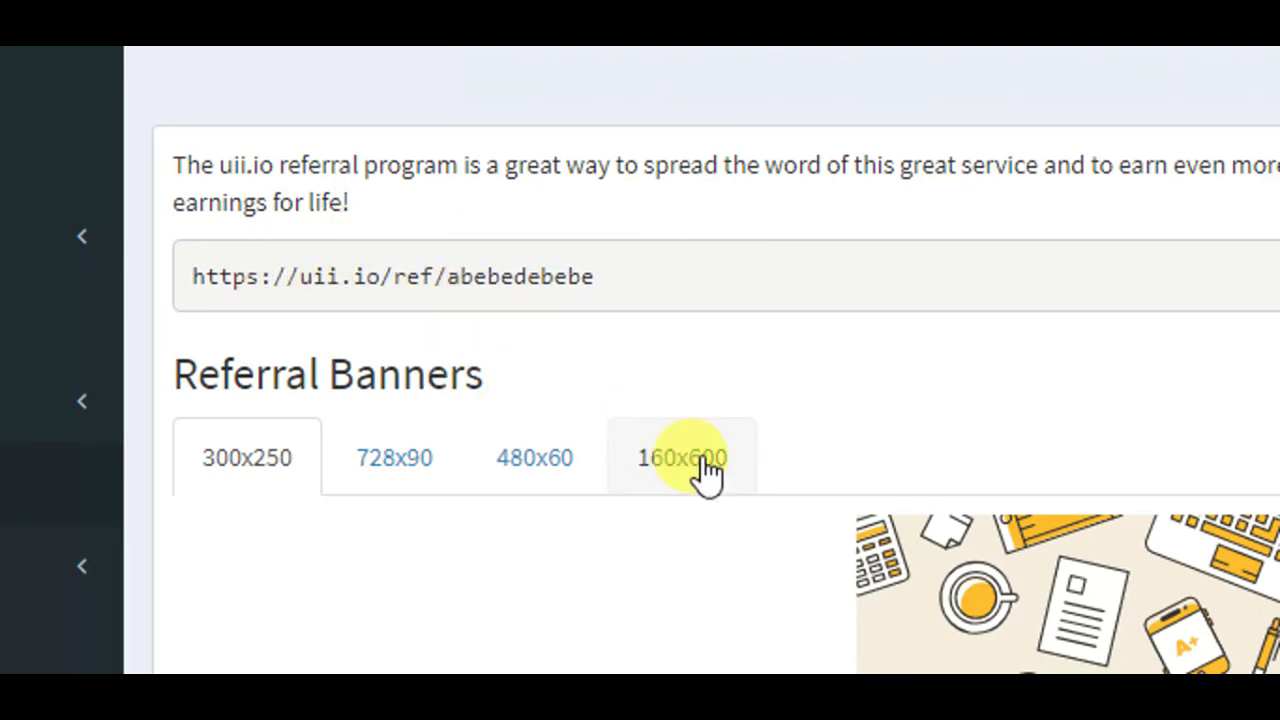
scroll(704, 458, down, 2)
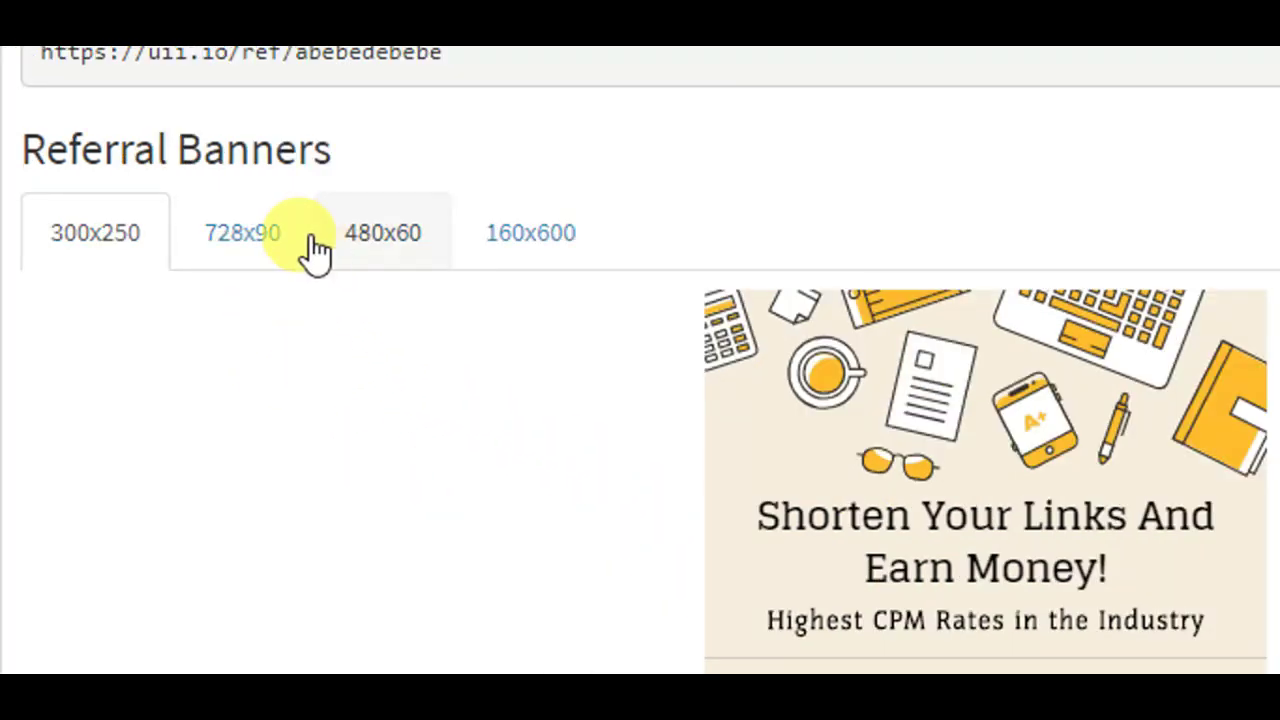
click(258, 240)
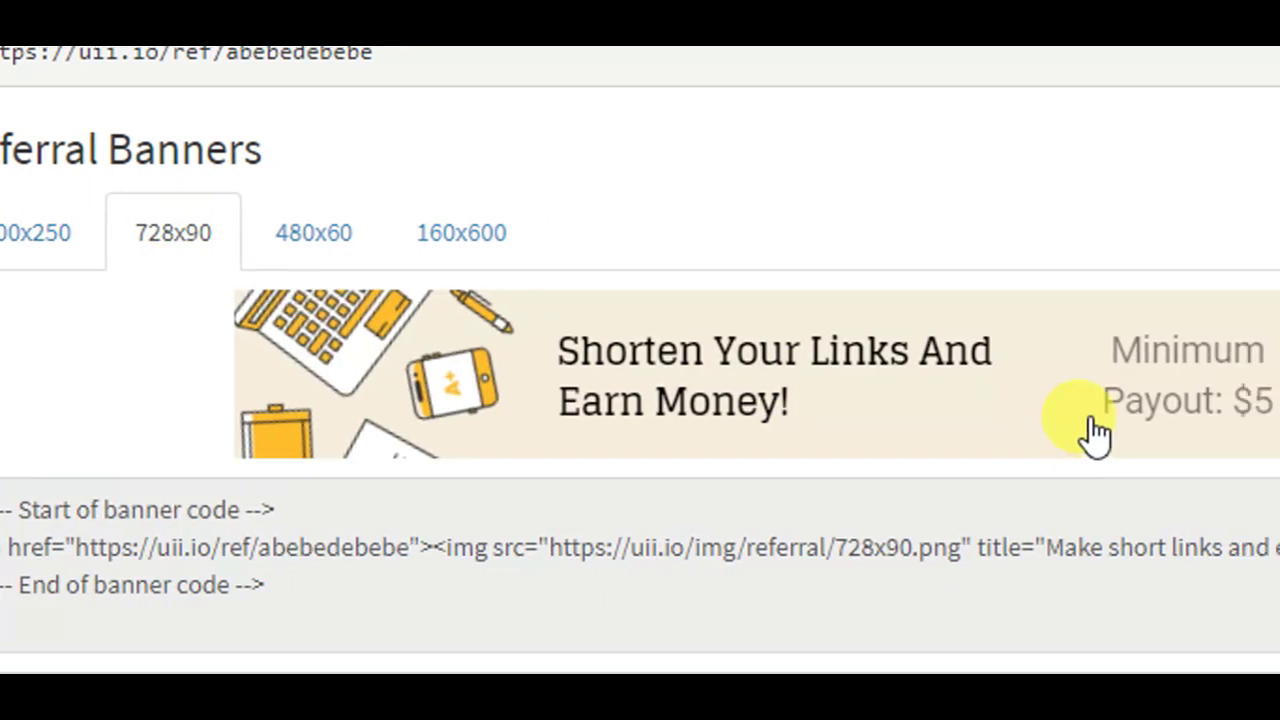